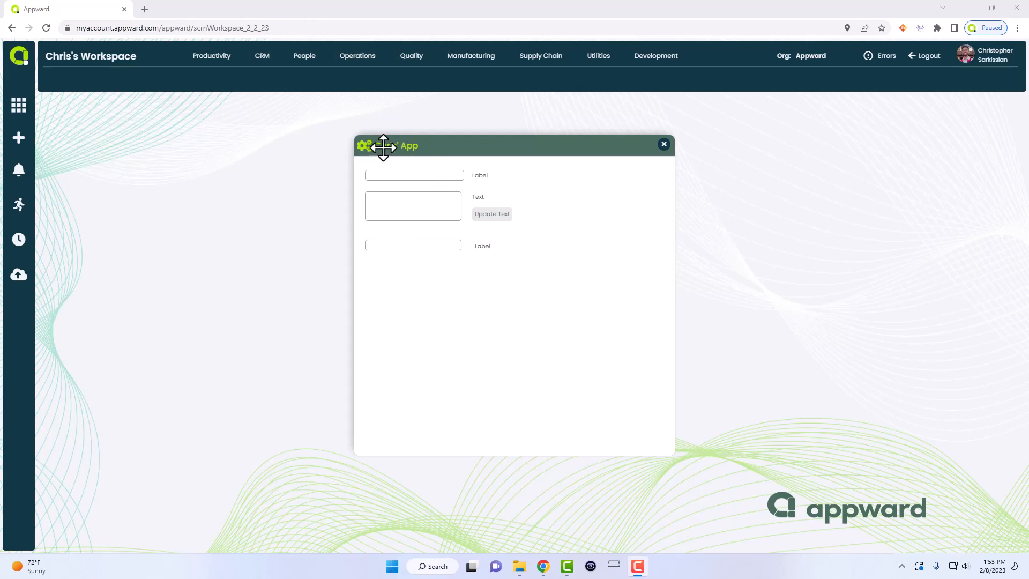
- Slide the Chris' App popup to the far right, leaving most of it off-screen
left_click_drag(383, 148, 1009, 108)
- Open Operations > Special Events and start a new event of type Outdoors Event
left_click(365, 55)
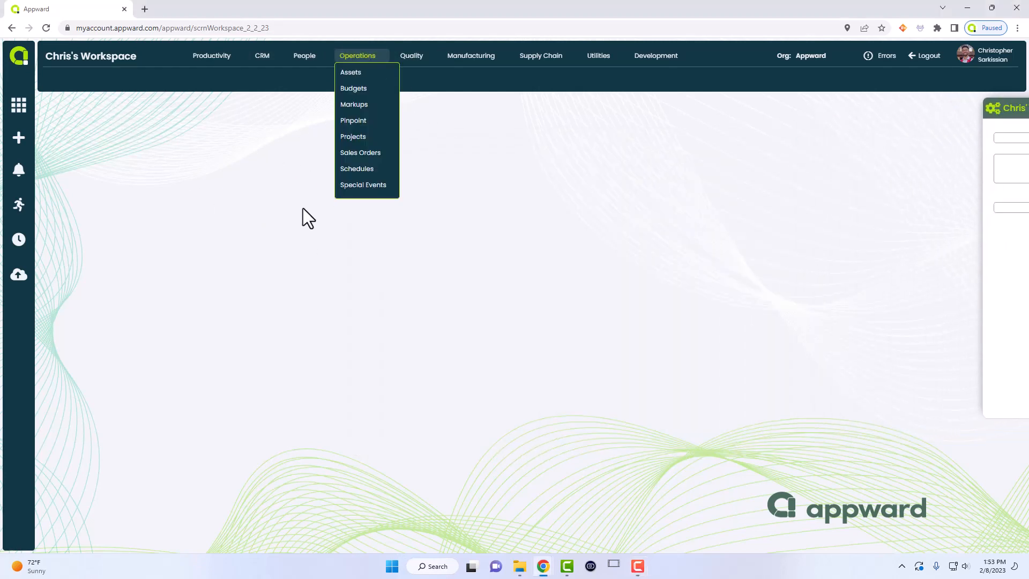
left_click(349, 185)
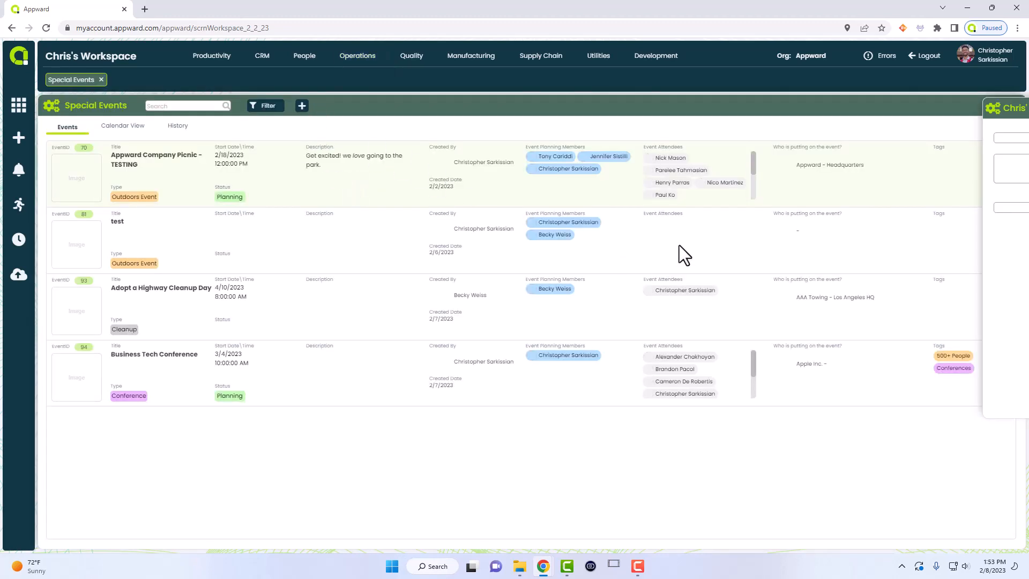
left_click(302, 105)
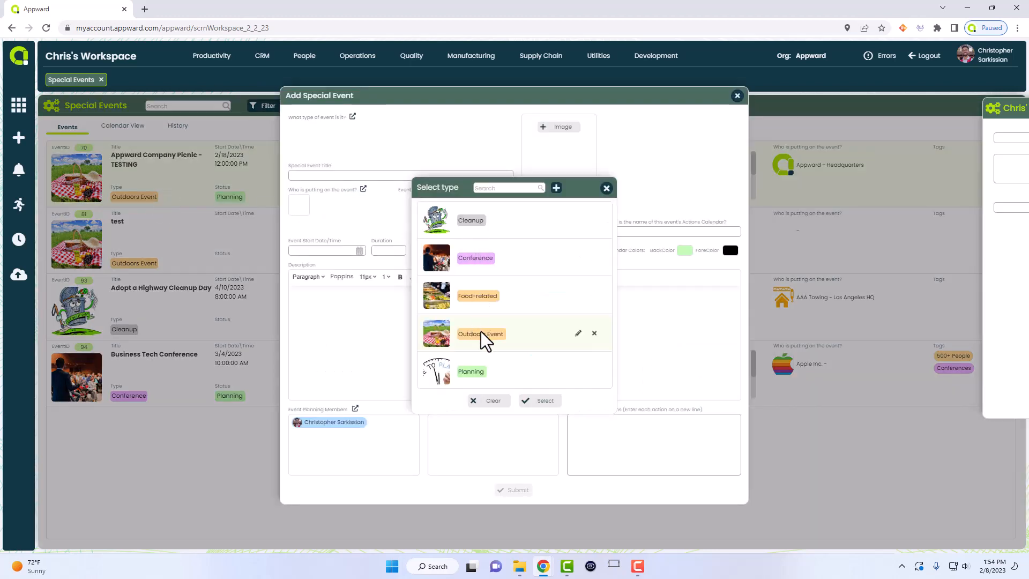
double_click(482, 336)
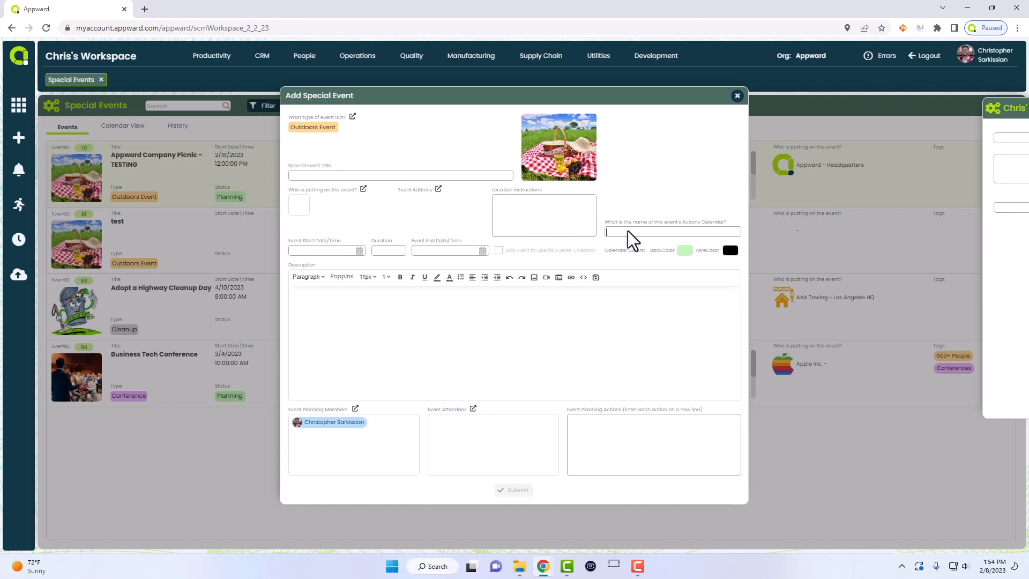
- Try the start date picker without choosing a date, then turn on bold for the description
left_click(359, 251)
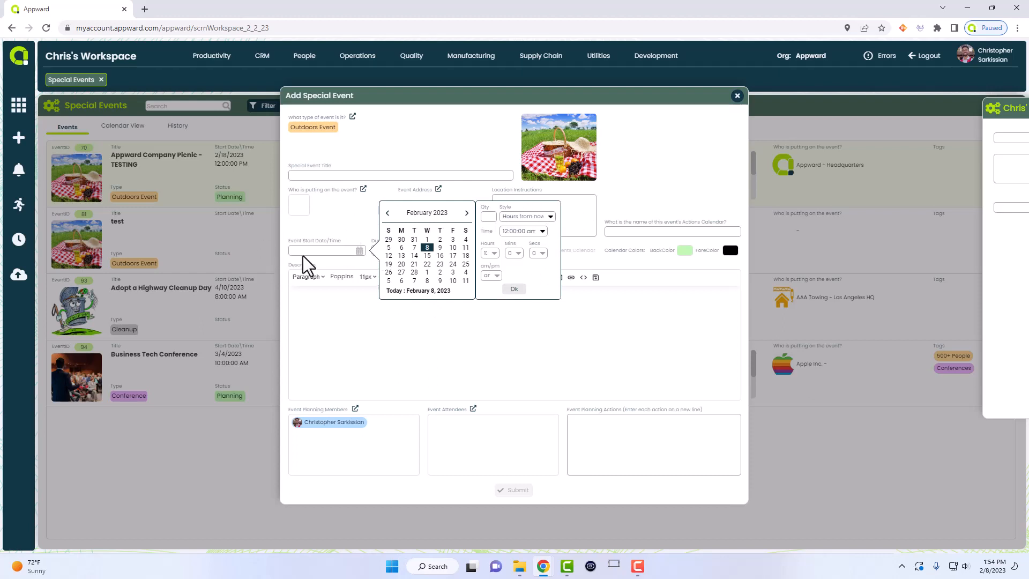
left_click(321, 244)
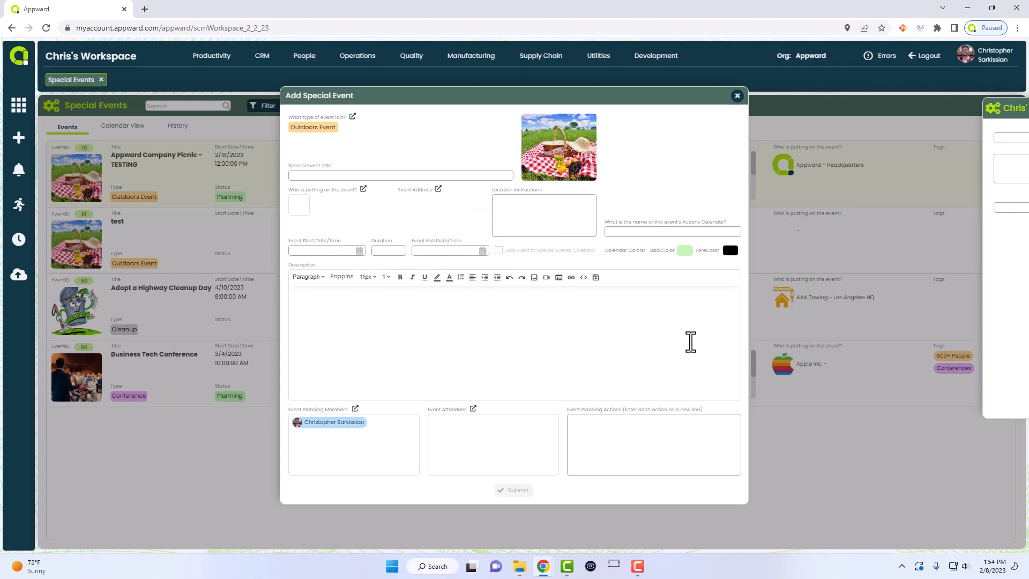
left_click(715, 313)
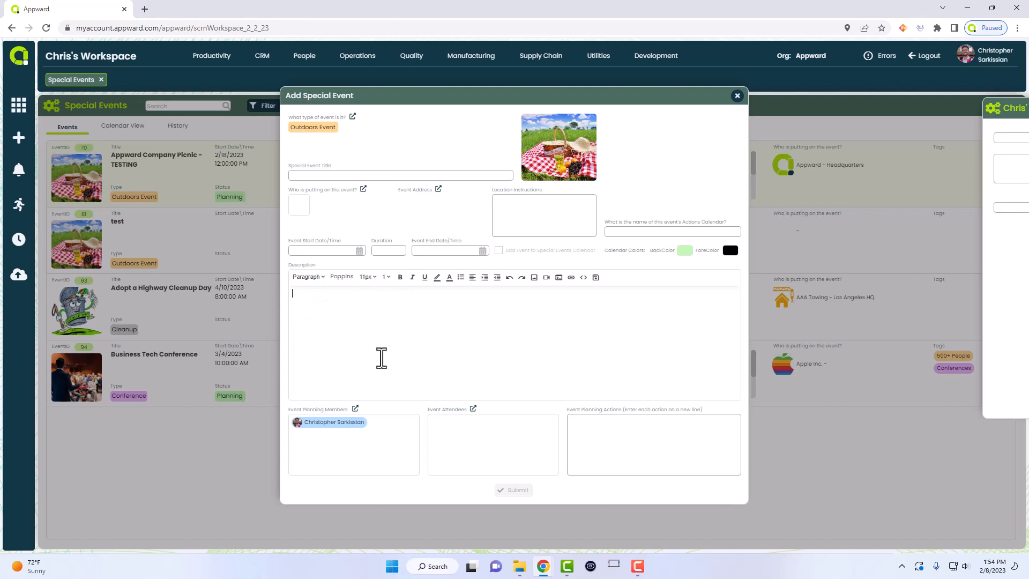
left_click(400, 277)
- Discard the new event form and open the Supply Chain > Deliveries module
left_click(738, 96)
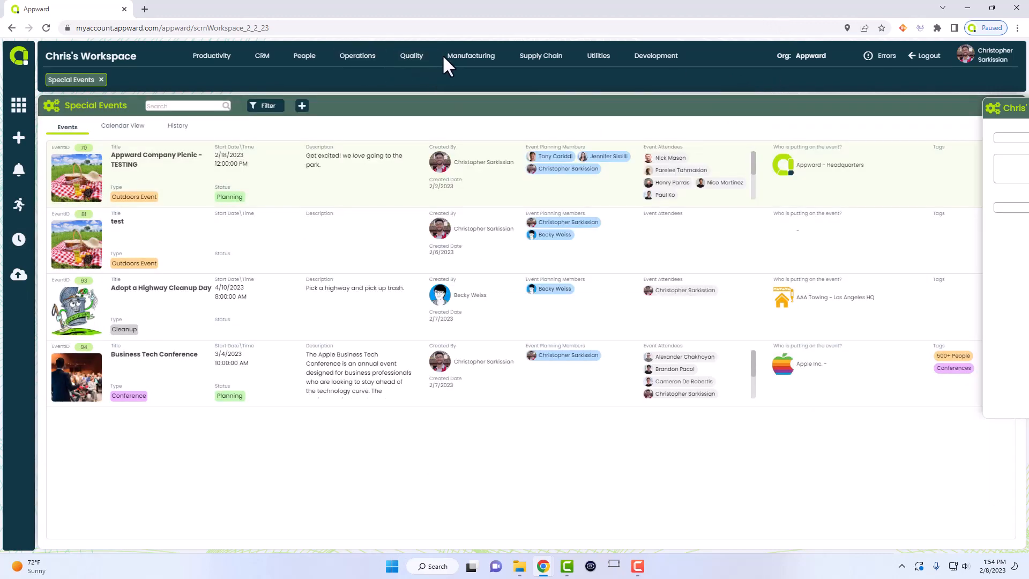
left_click(475, 57)
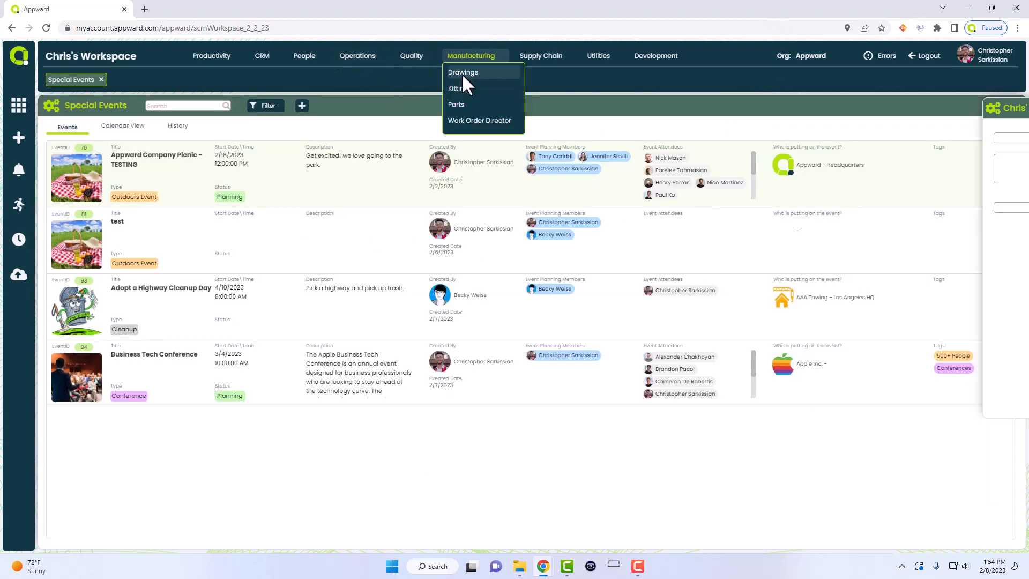
left_click(538, 55)
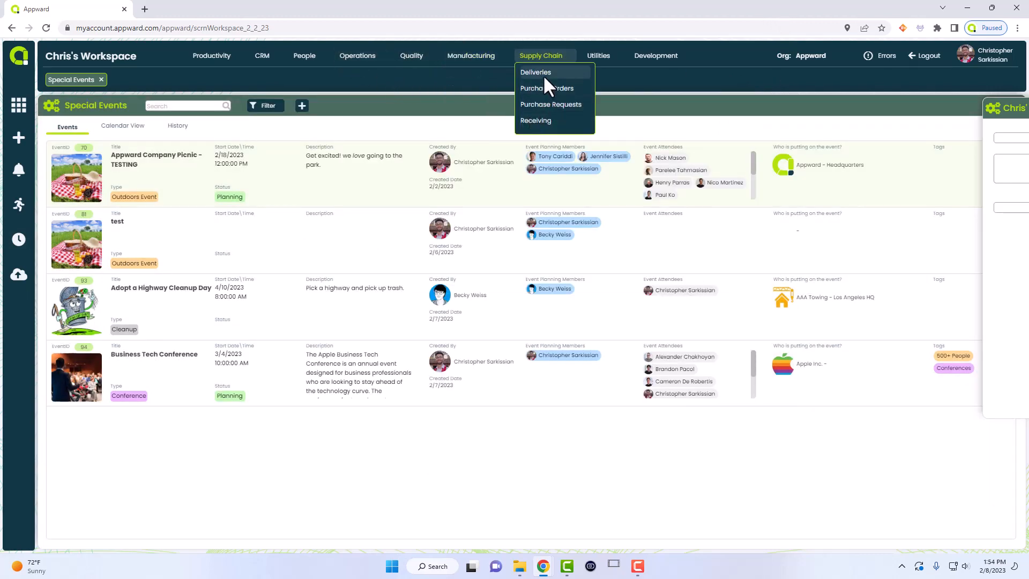
left_click(543, 75)
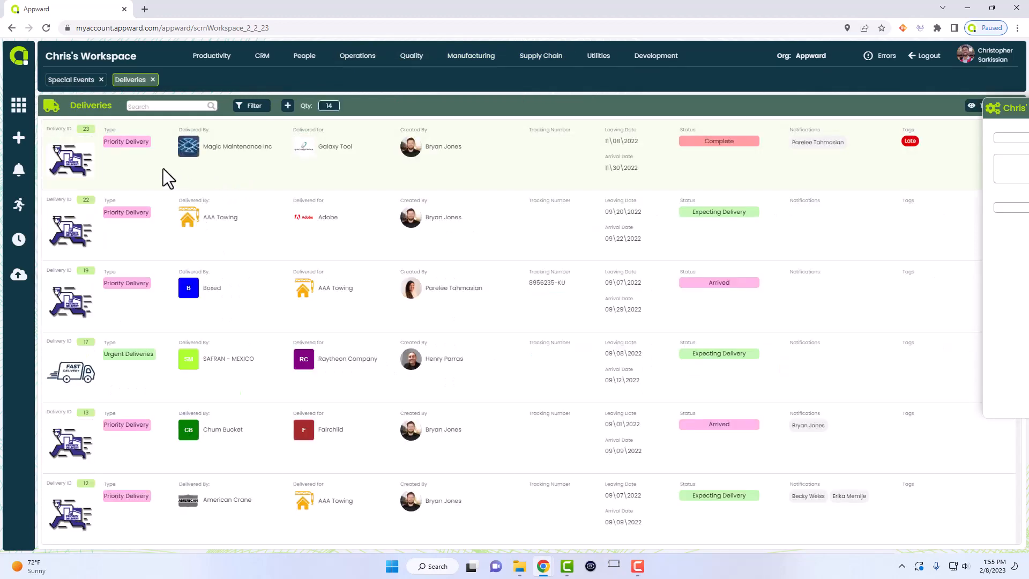
- View delivery 23's details, close them, then close the Deliveries and Special Events tabs
left_click(163, 168)
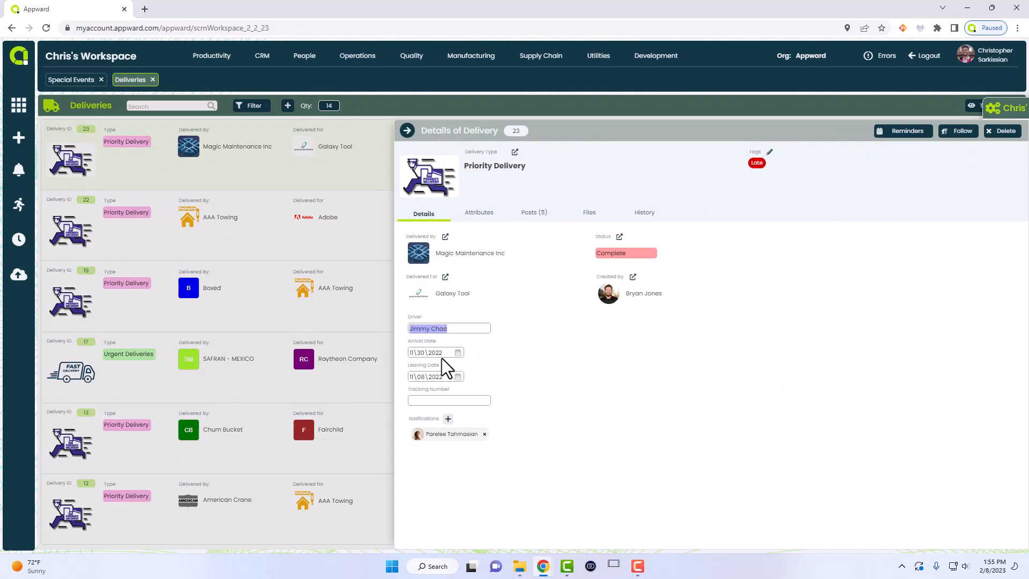
left_click(440, 400)
left_click(407, 131)
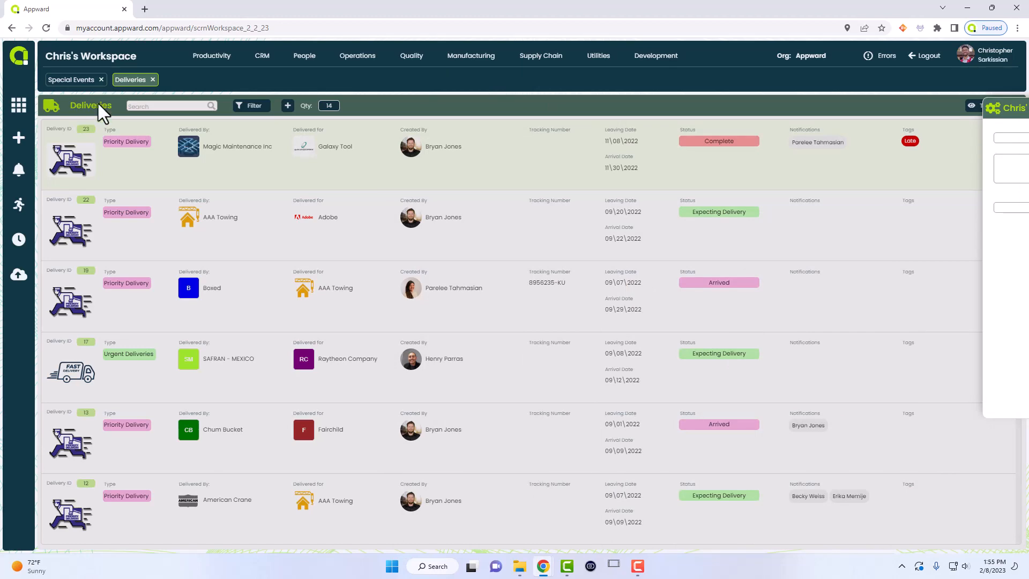
left_click(152, 79)
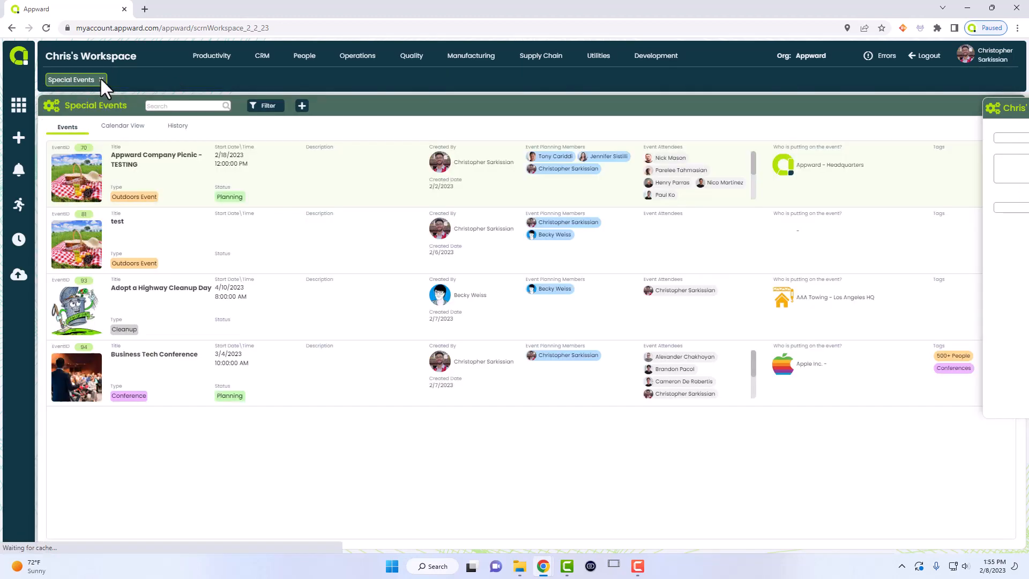
left_click(102, 79)
- Bring the Chris' App popup back to the left and open it in the Screen Editor
left_click_drag(992, 105, 276, 116)
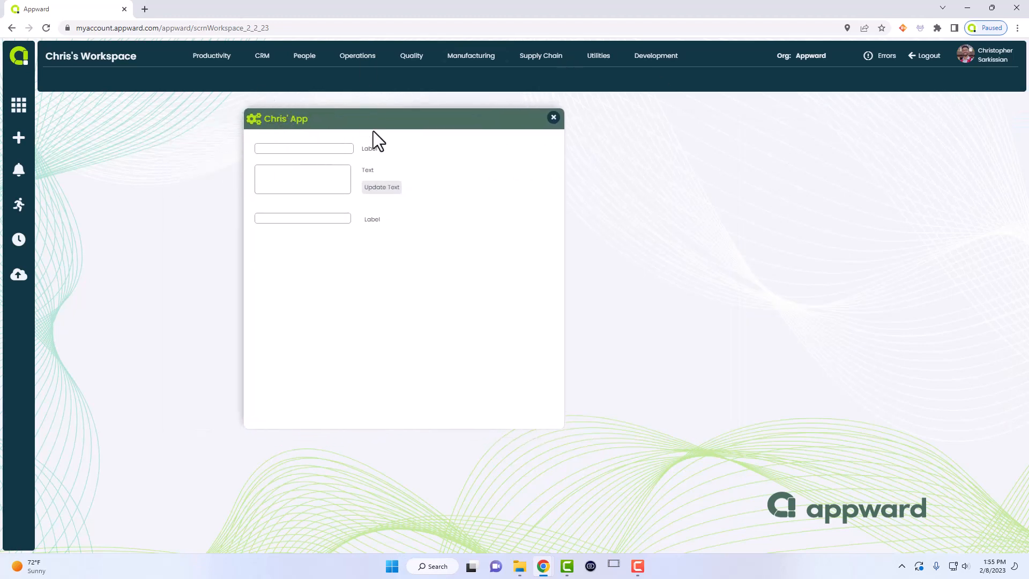
left_click_drag(343, 125, 183, 139)
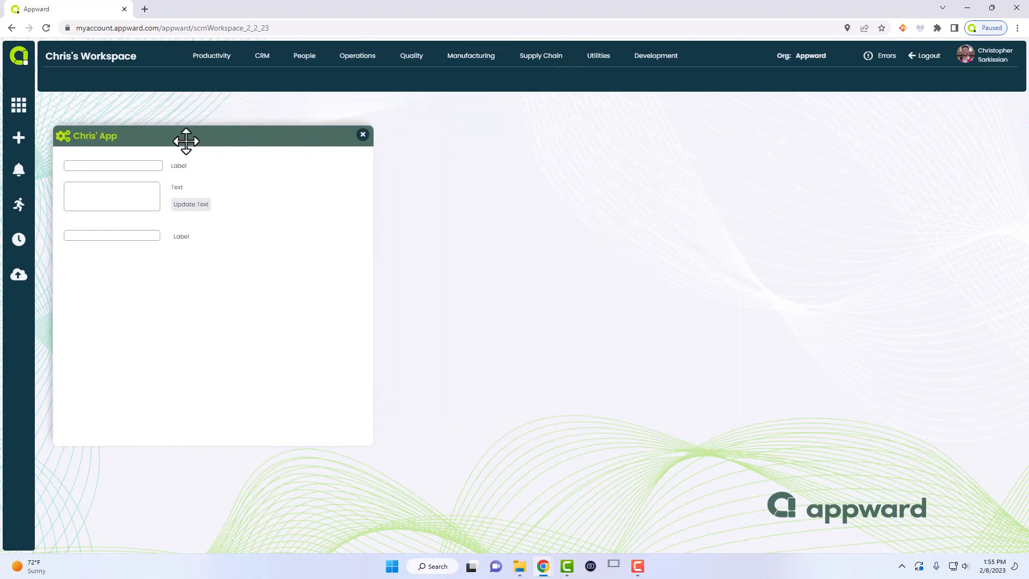
right_click(207, 276)
left_click(230, 328)
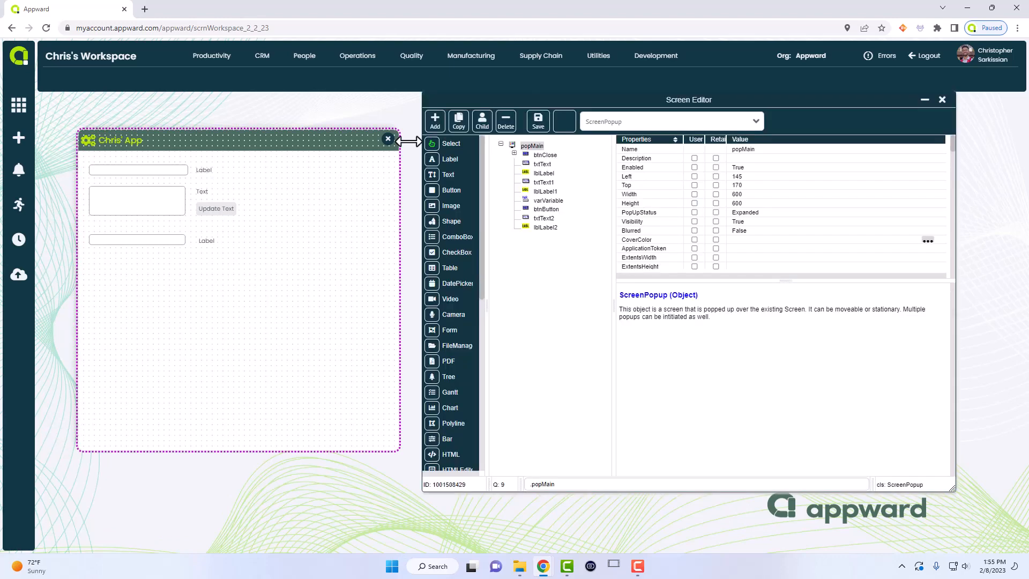
left_click_drag(464, 98, 464, 112)
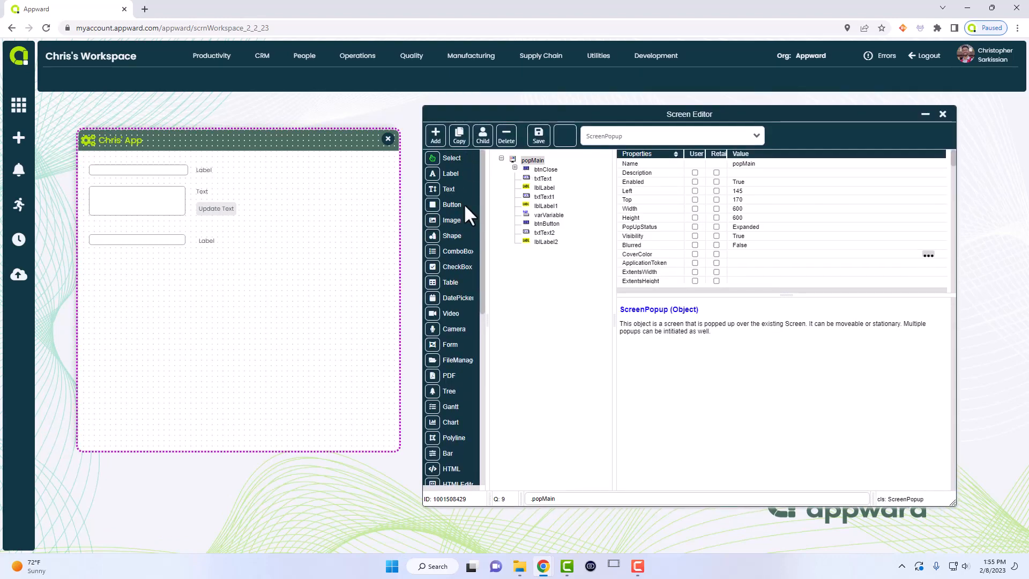
- Add text box txtText3 at Left 220, Top 320 and size it to about 195×120
left_click(433, 191)
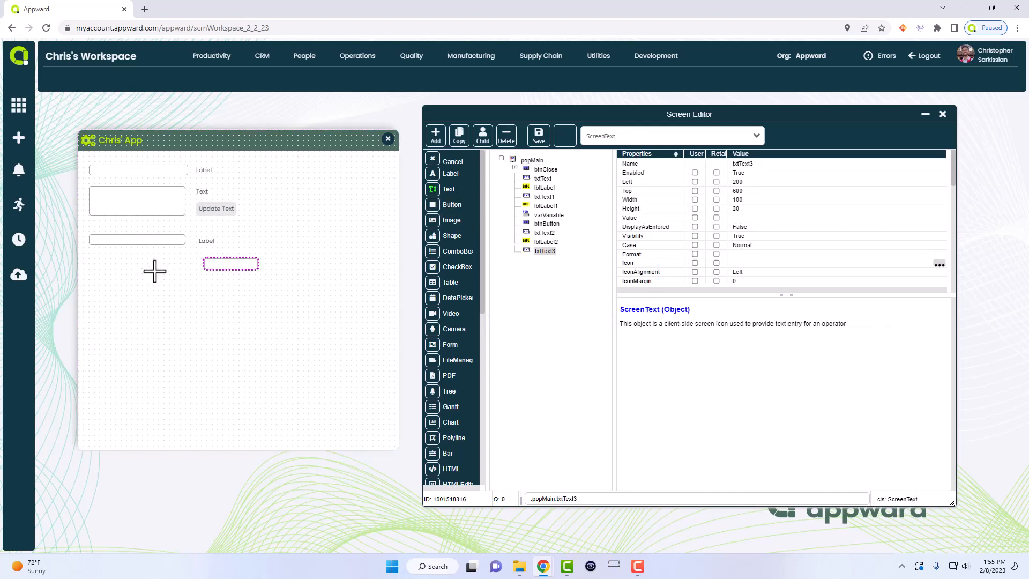
left_click(103, 281)
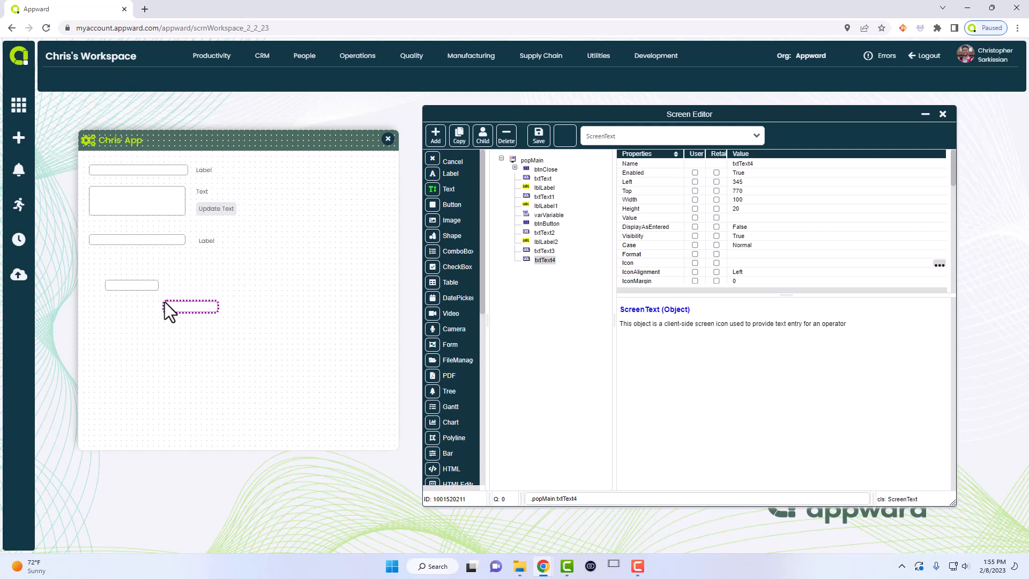
key("Escape")
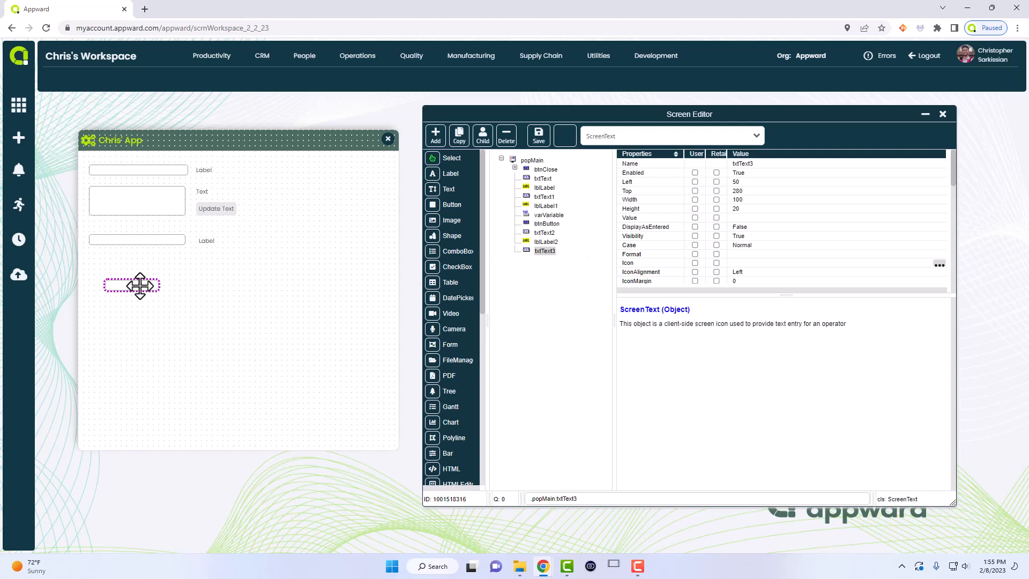
left_click_drag(140, 285, 191, 280)
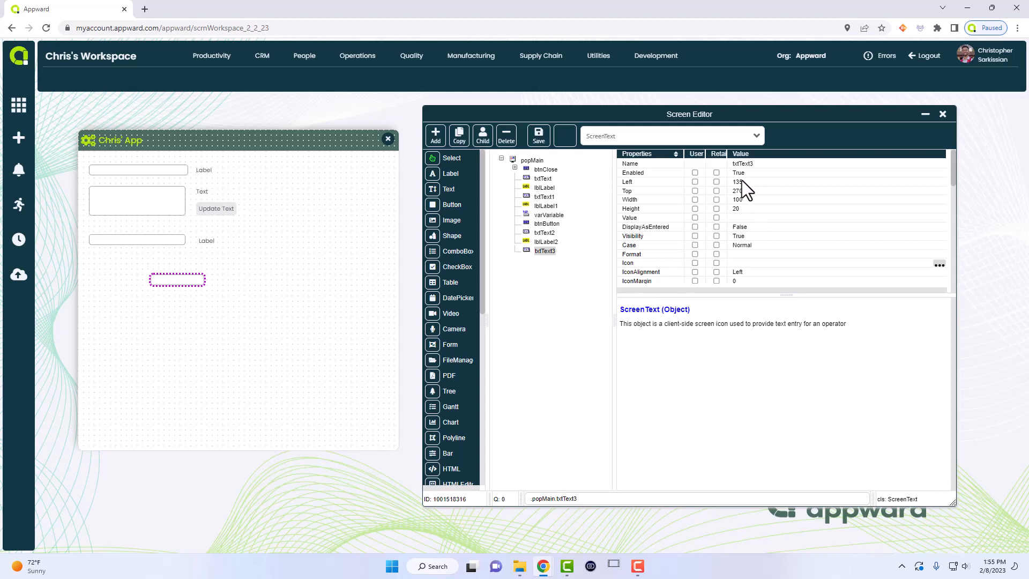
left_click_drag(172, 280, 260, 321)
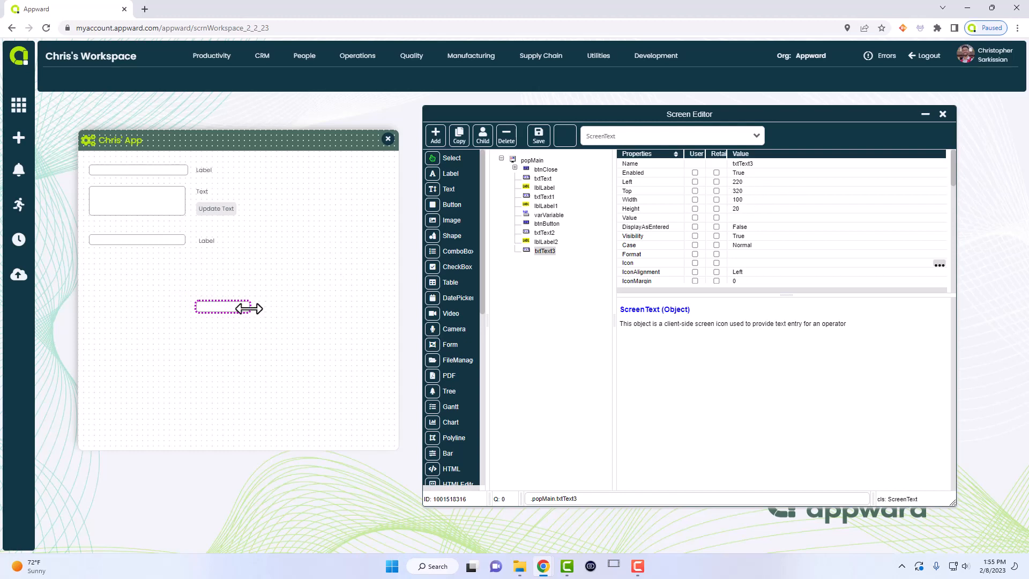
left_click_drag(249, 312, 298, 364)
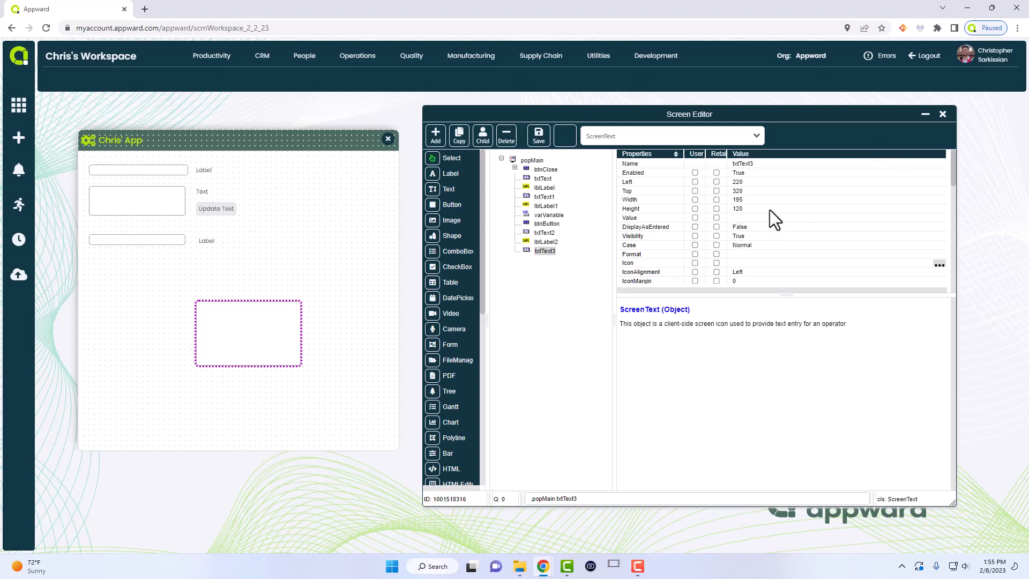
- Make the new text box multiline, move it below the existing fields, and check its Value
scroll(770, 211, "down", 10)
scroll(764, 202, "up", 3)
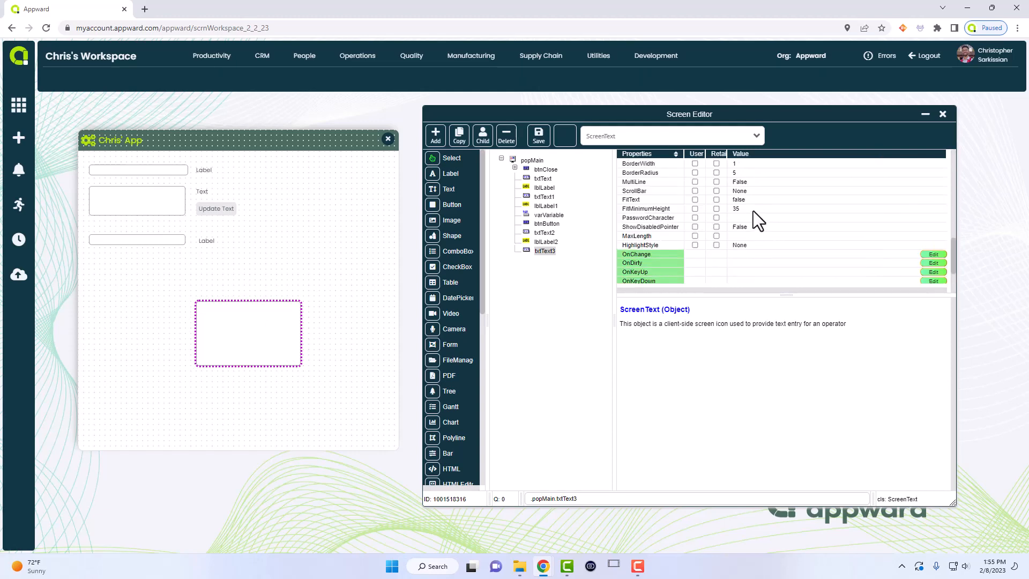
left_click(747, 183)
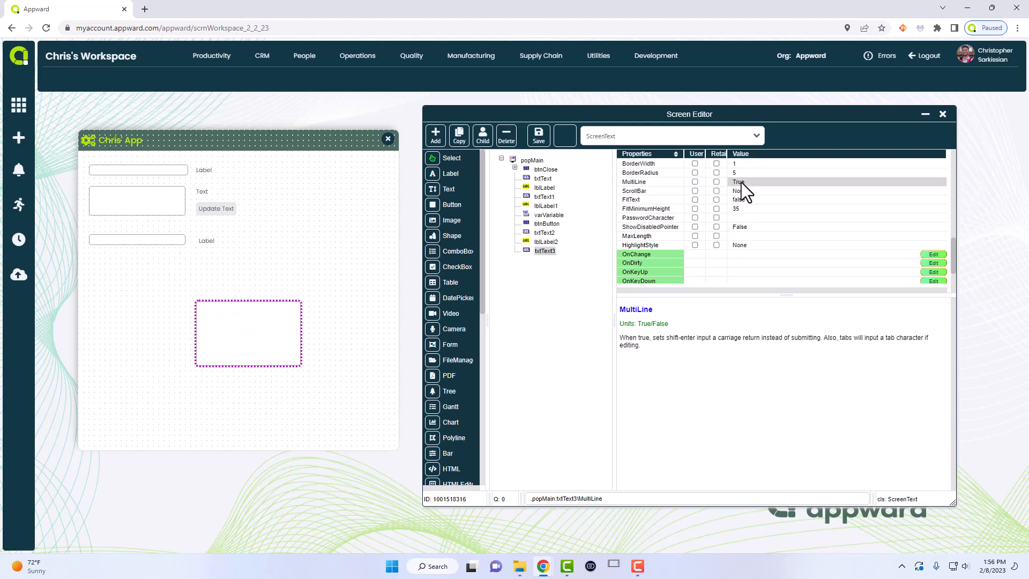
scroll(719, 244, "up", 5)
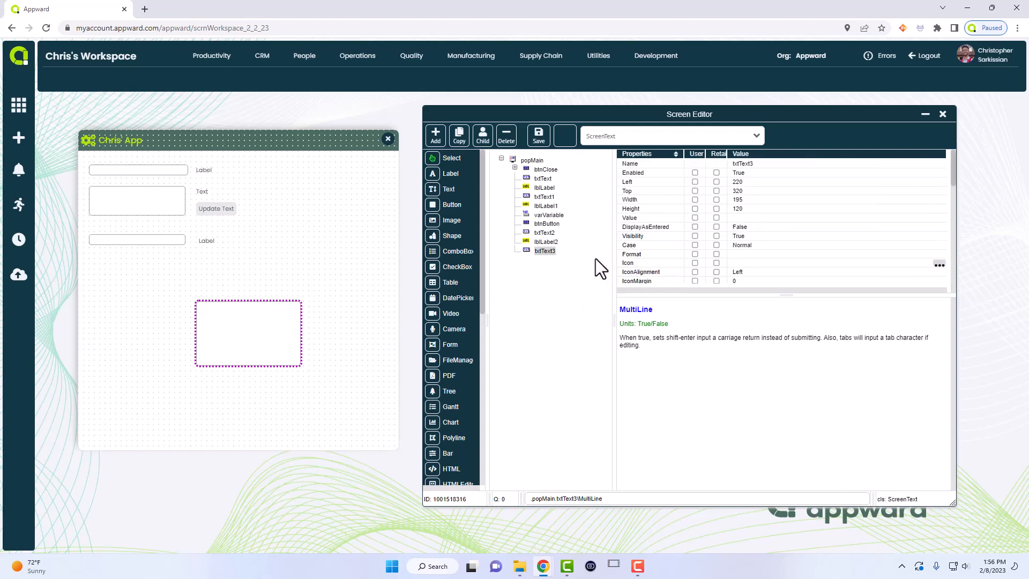
left_click_drag(263, 311, 166, 274)
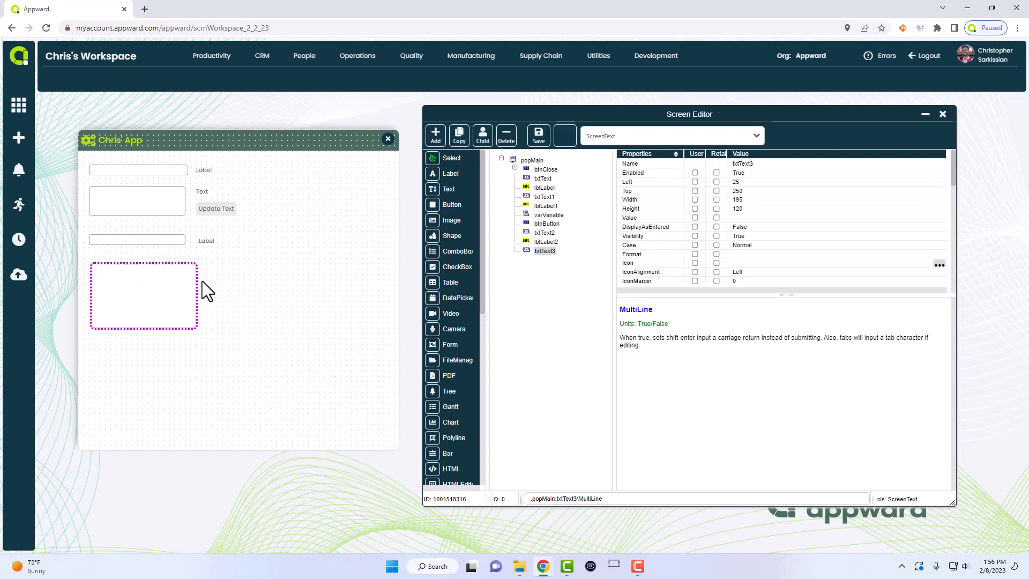
left_click(743, 220)
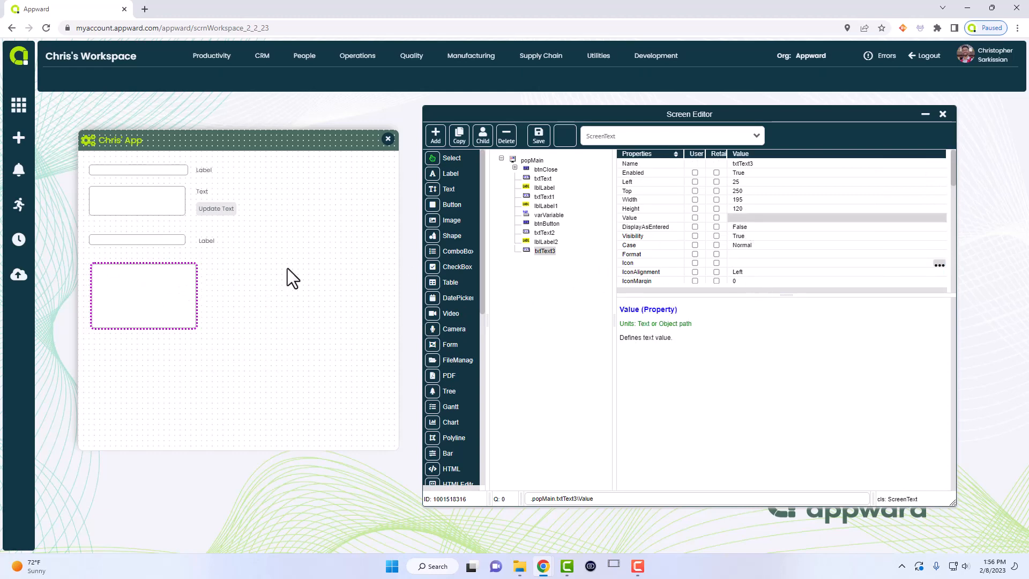
- Delete txtText3 via Delete Icons, confirm Yes, then select the top text box
right_click(139, 296)
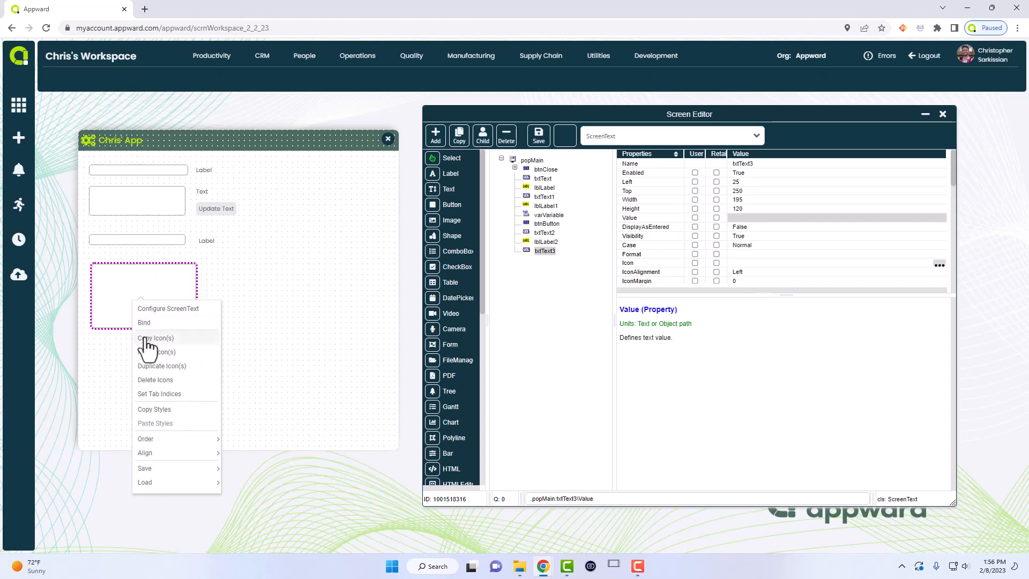
left_click(155, 380)
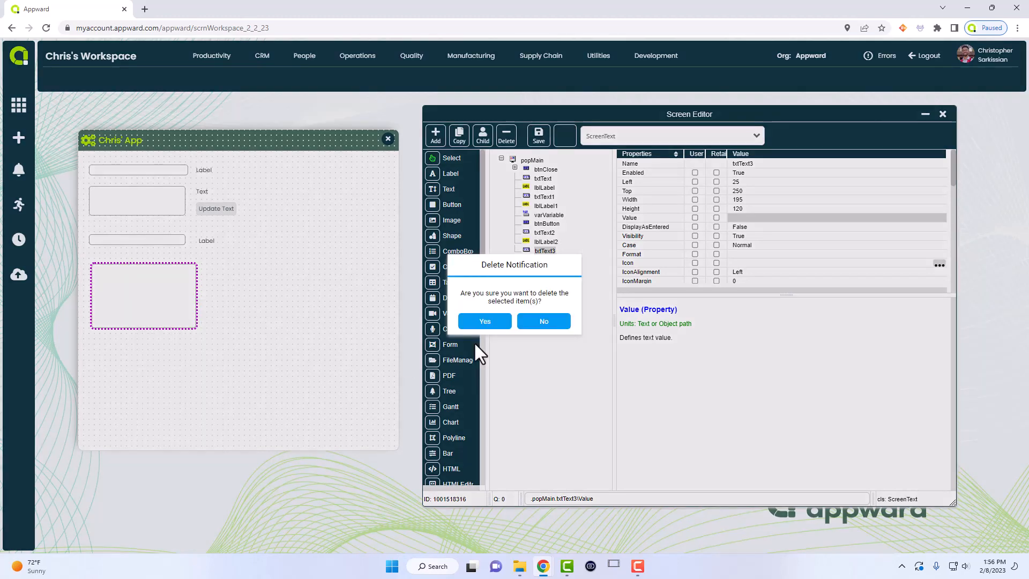
left_click(485, 321)
left_click(249, 241)
left_click(161, 169)
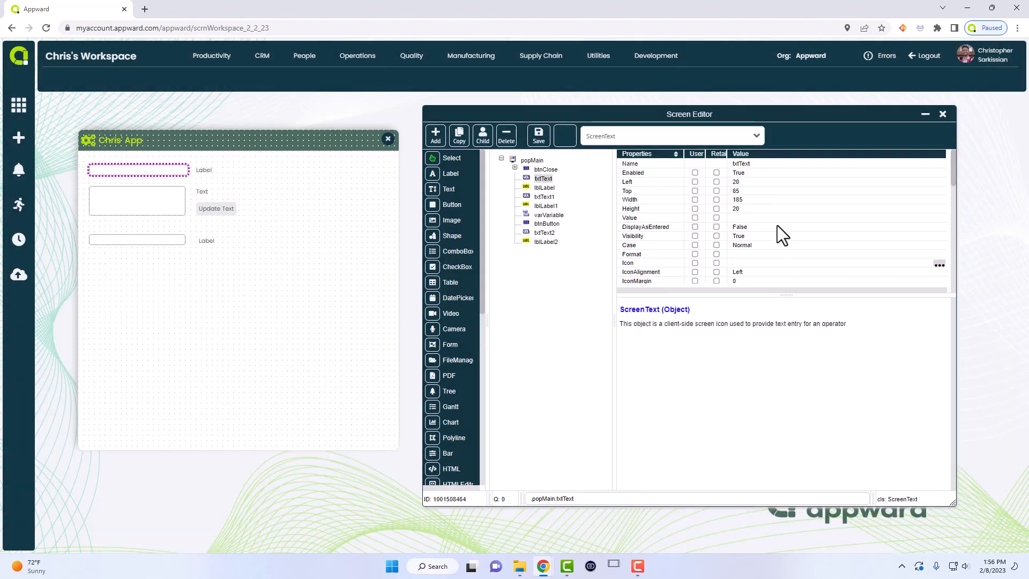
- Set txtText's Value to 'Hello World!', clear it again, then close the editor saving the design
left_click(743, 217)
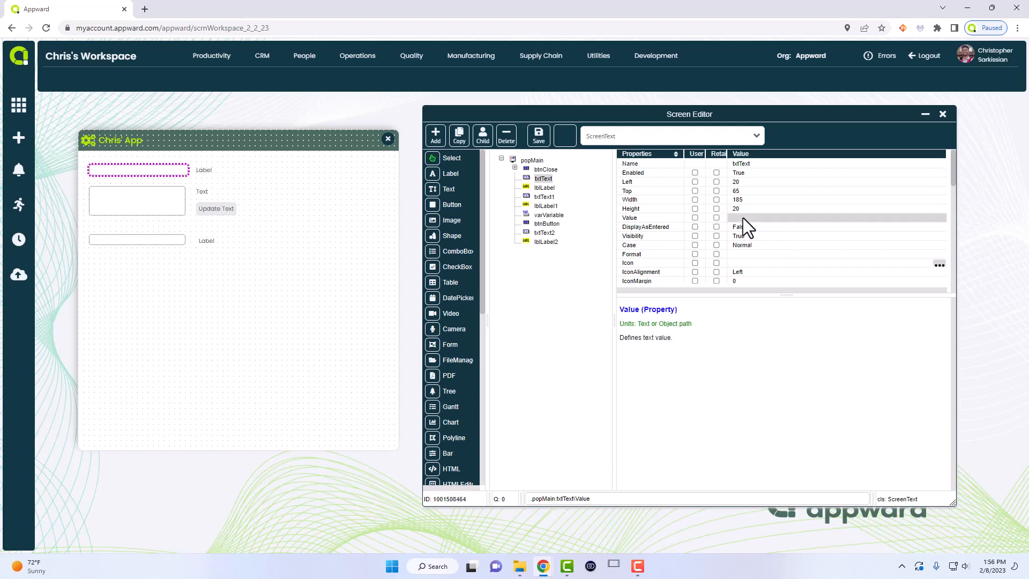
type("H")
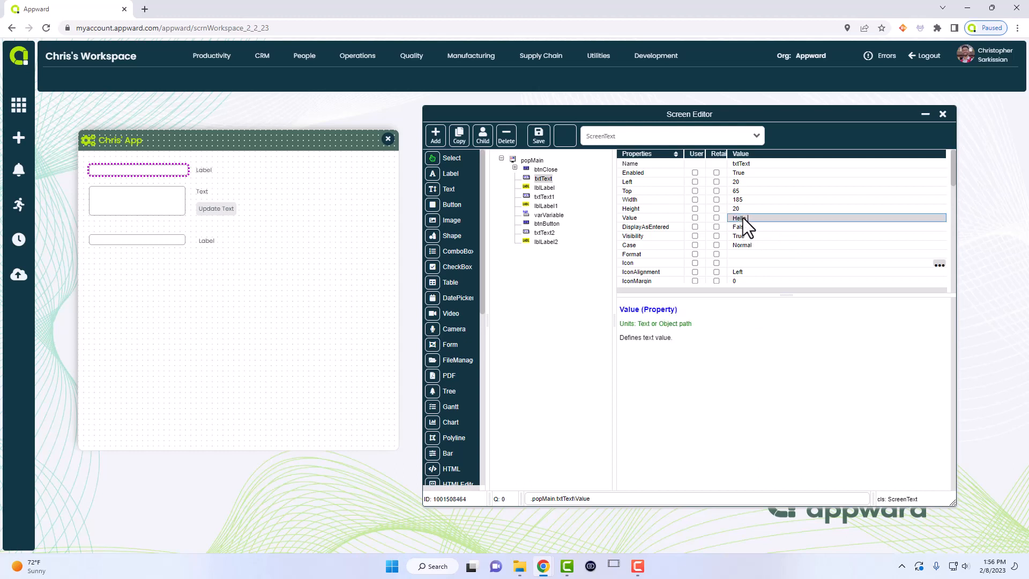
type("ello World!")
key("Return")
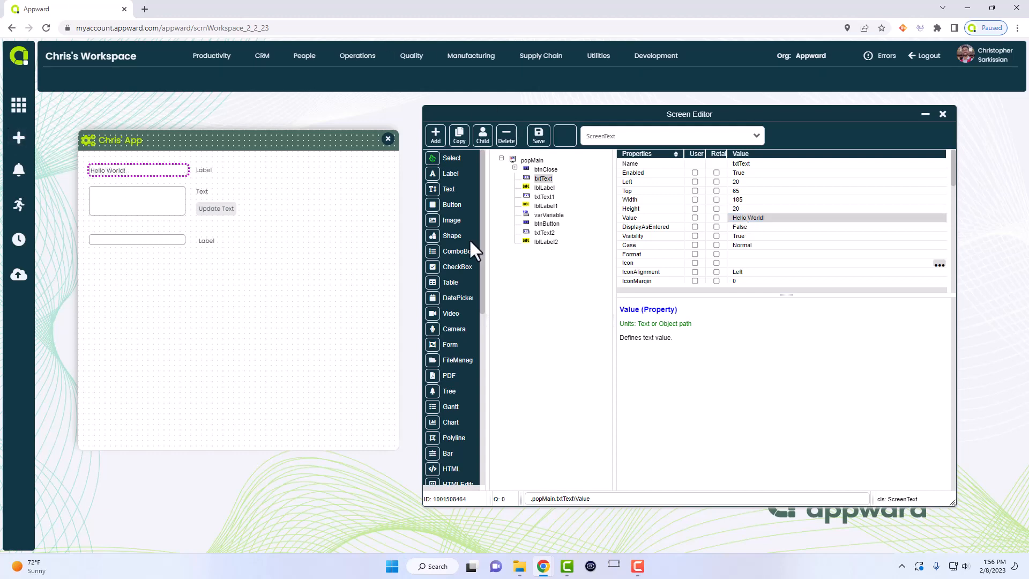
left_click(762, 219)
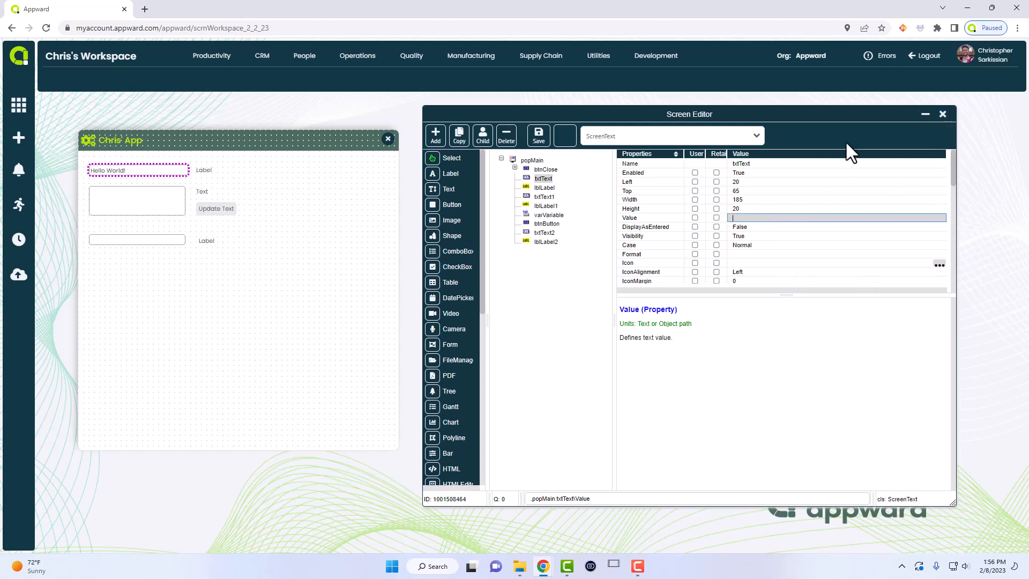
left_click(943, 114)
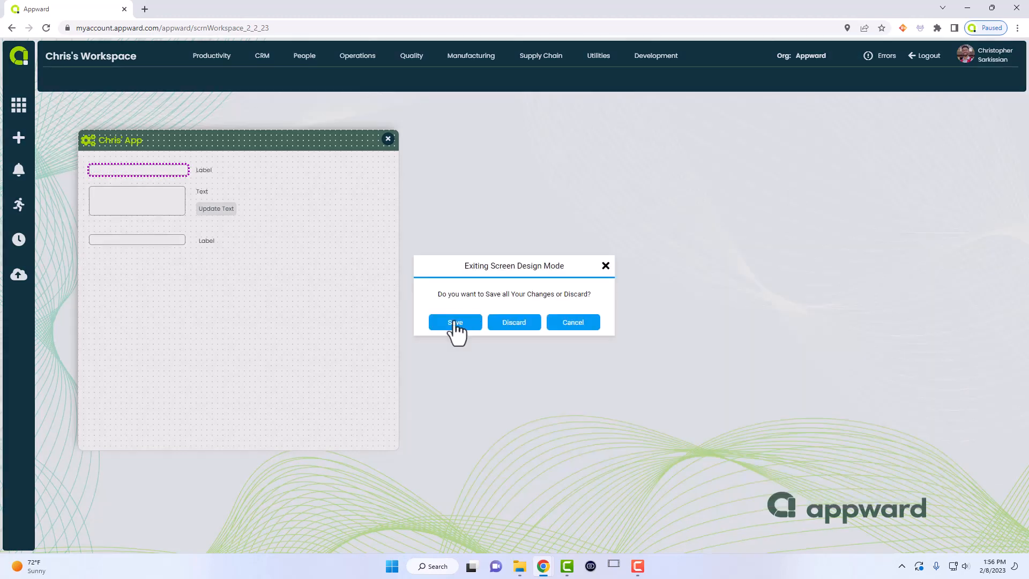
left_click(454, 322)
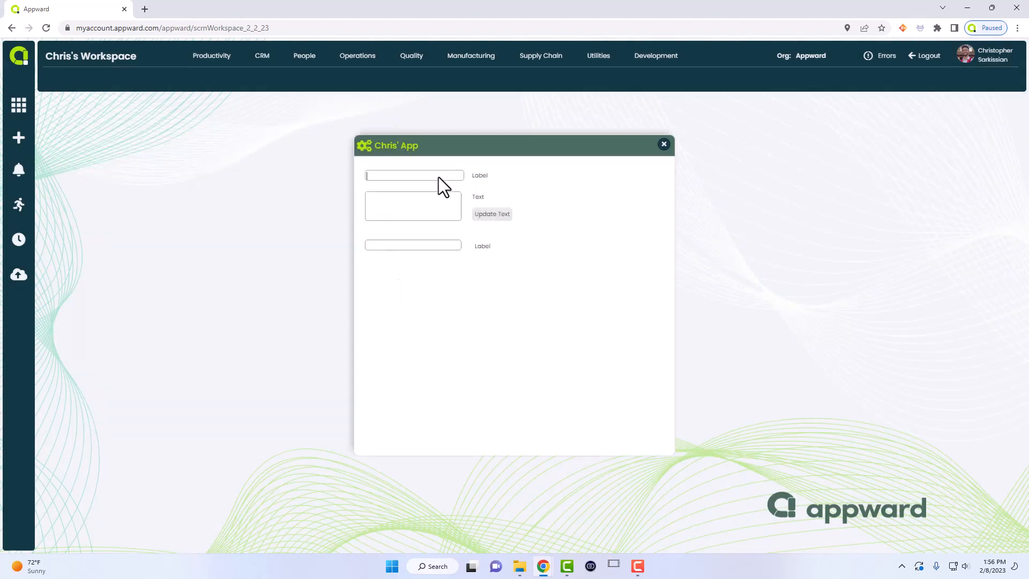
- Type 'hello hello' in the running popup, then reopen Chris' App in design mode
type("hello hello")
left_click_drag(433, 142, 284, 131)
right_click(275, 166)
left_click(294, 219)
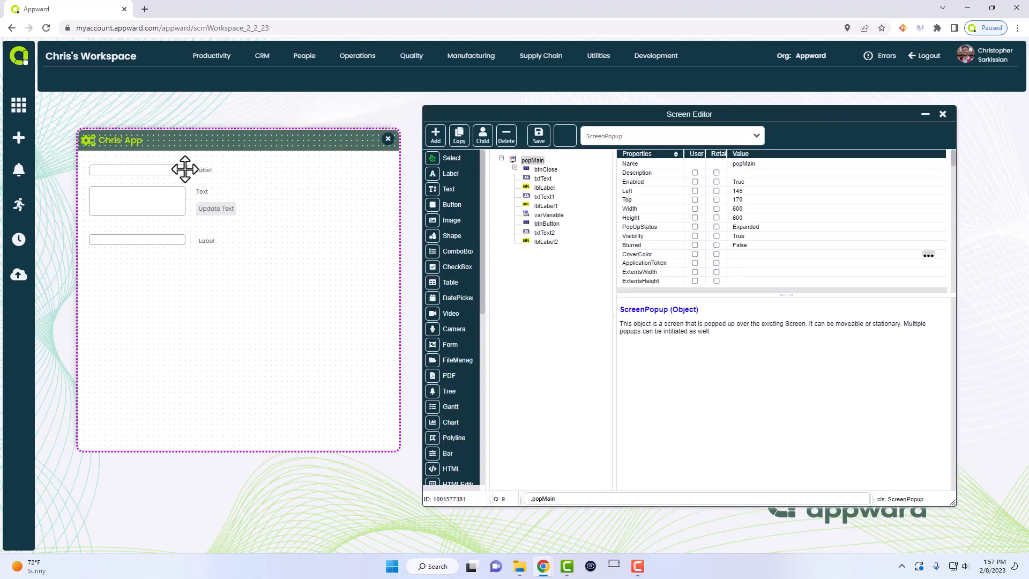
- Set lblLabel's Value to MyParent.txtText\Value to bind it to the top text box
left_click(183, 169)
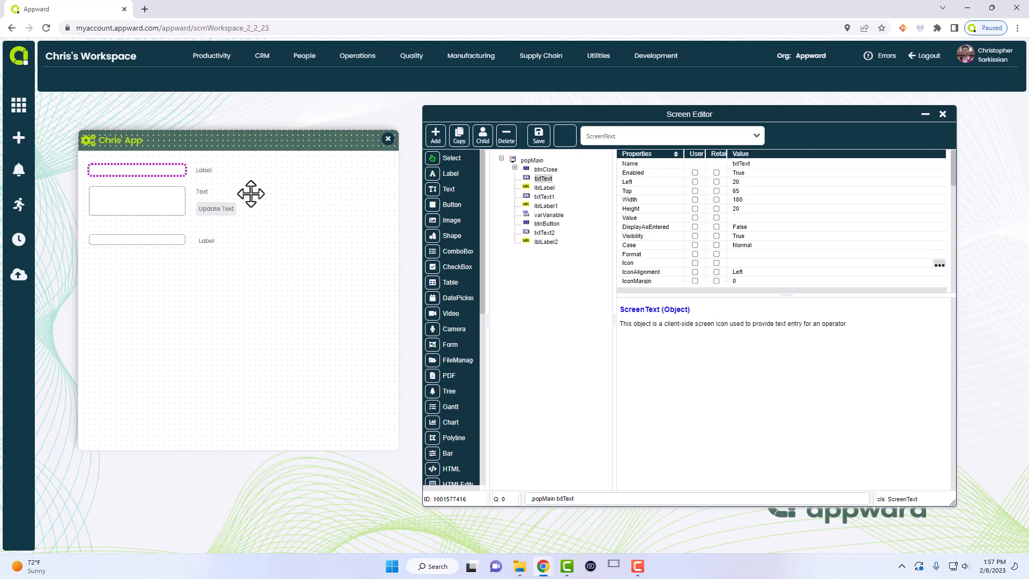
left_click(206, 170)
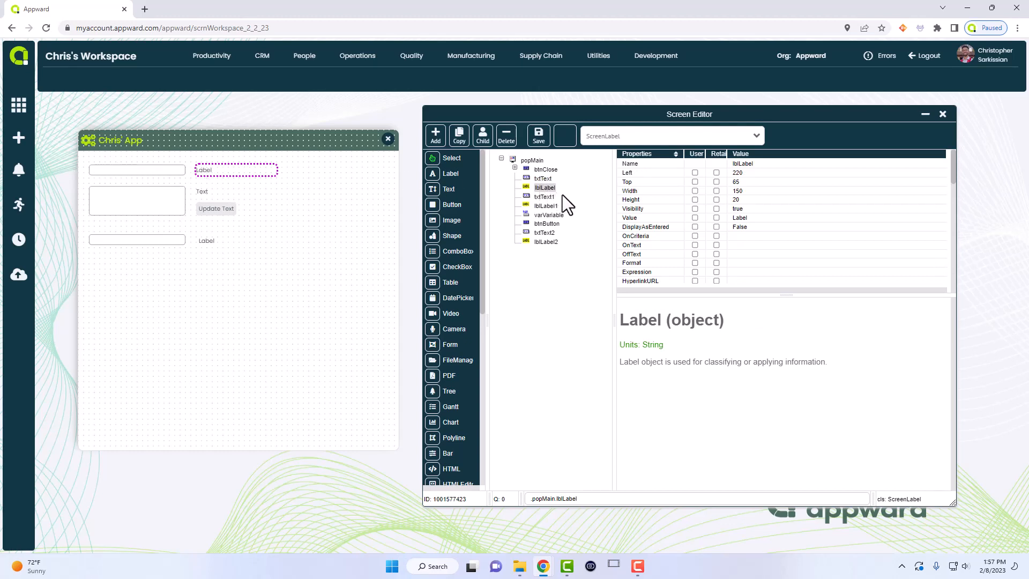
left_click(750, 217)
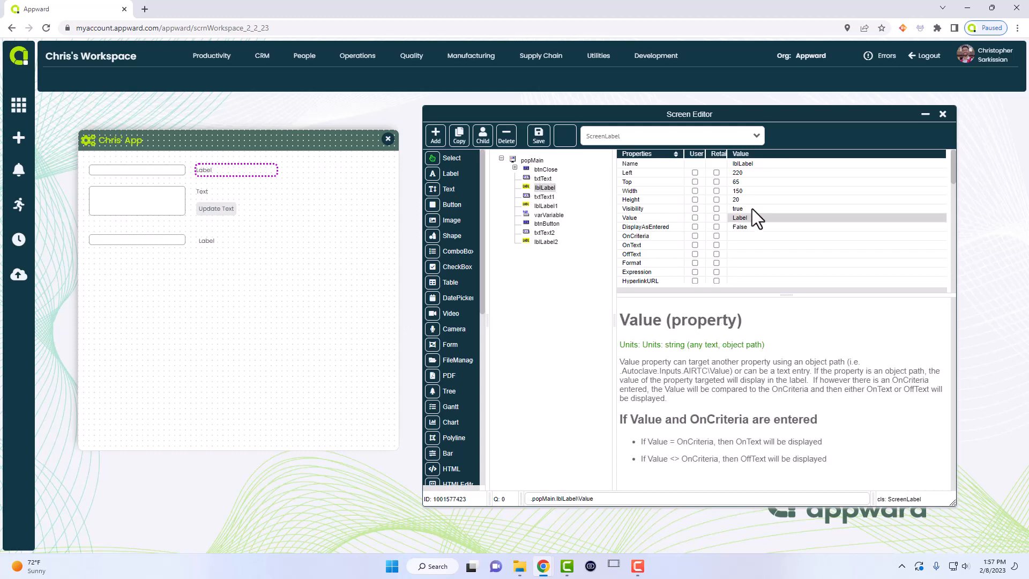
type("MyParent.txtText")
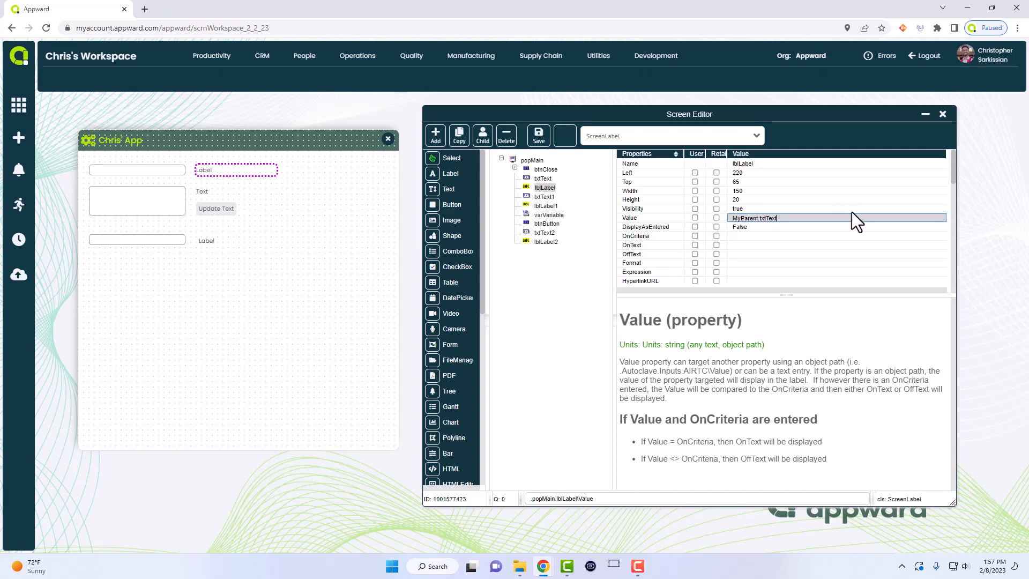
type("\\Value")
key("Return")
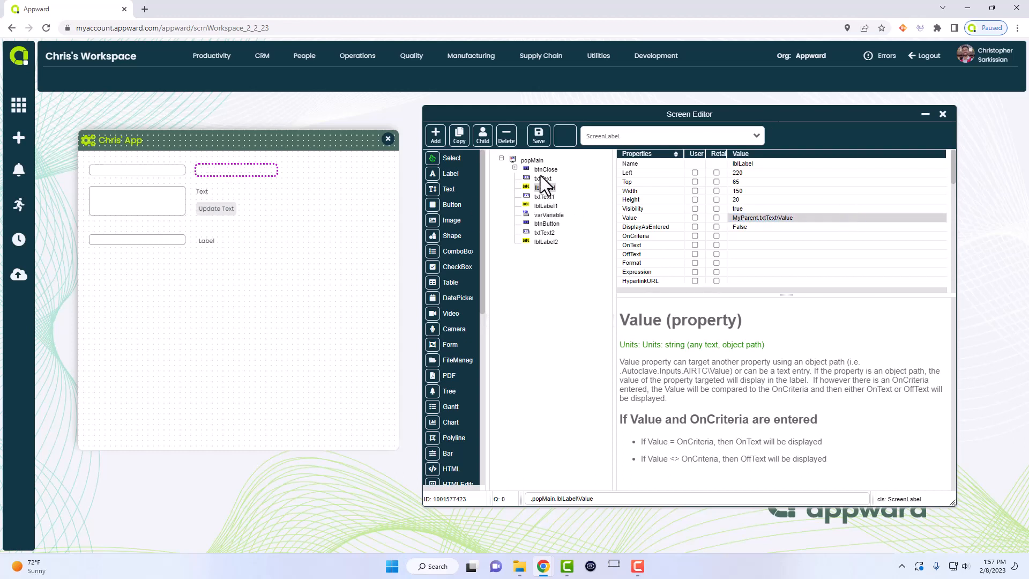
- Save the design, then enter 'hello' in the top text box to see the label mirror it
left_click(943, 115)
left_click(451, 322)
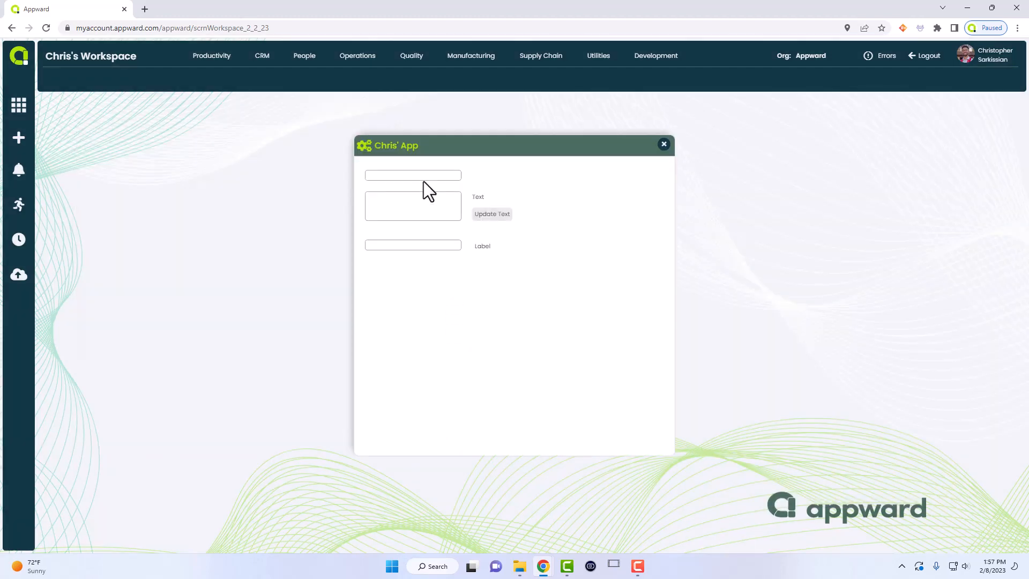
type("hello")
key("Return")
- Reopen Chris' App in design mode and select the Text label lblLabel1
left_click_drag(449, 150, 392, 145)
right_click(353, 169)
left_click(380, 222)
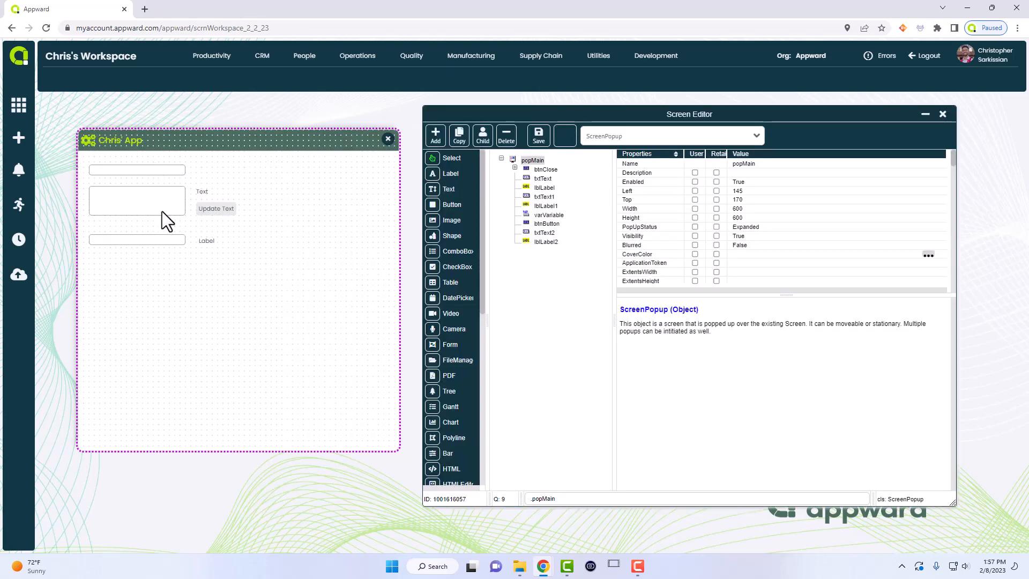
left_click(203, 193)
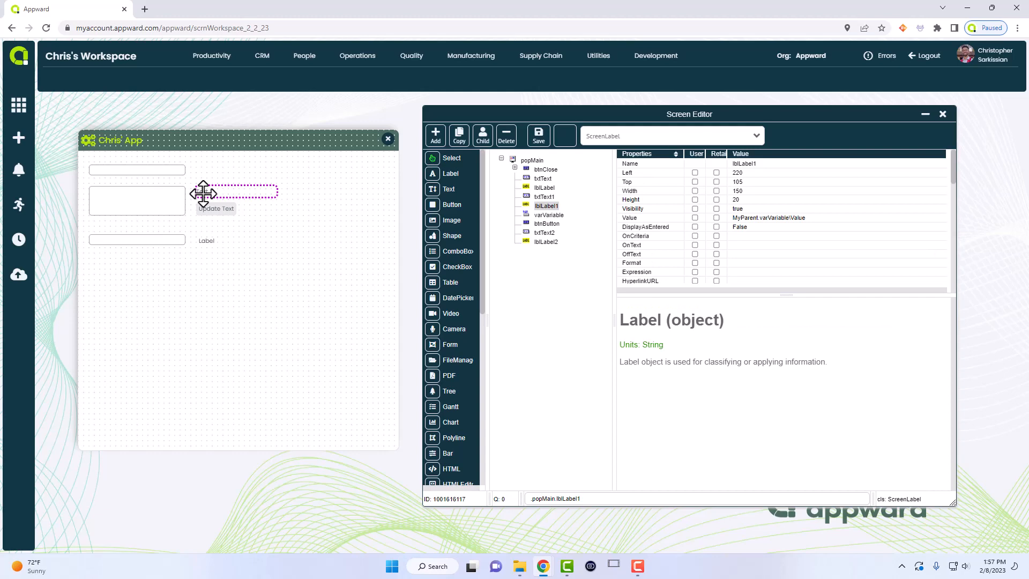
left_click(170, 168)
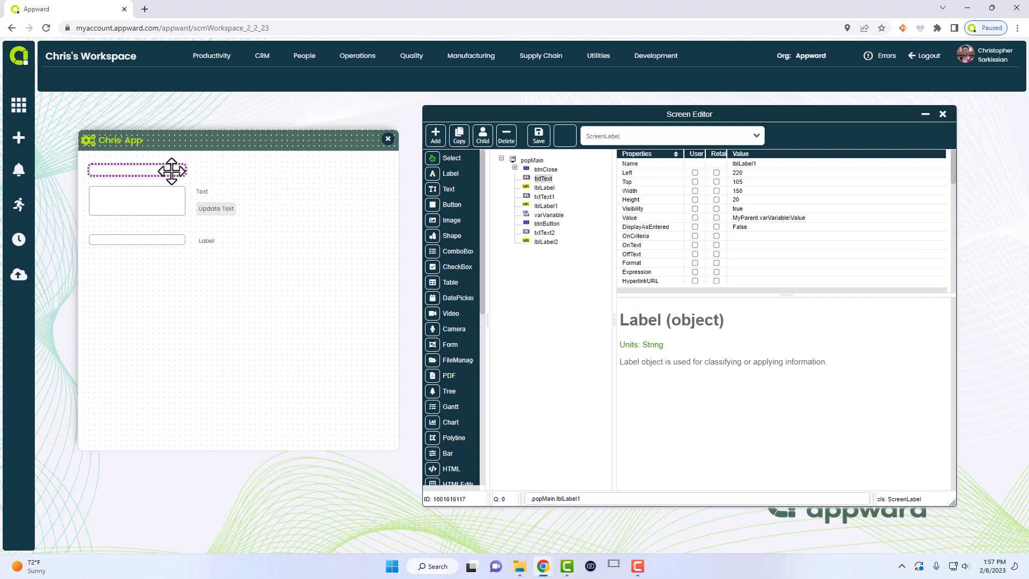
left_click(229, 193)
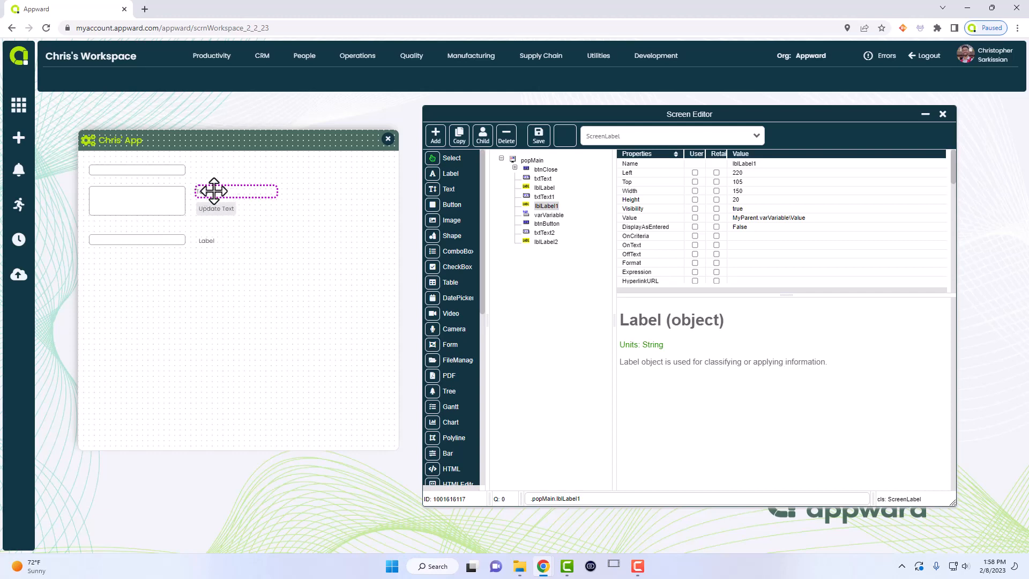
- Inspect lblLabel1's MyParent.varVariable\Value binding, varVariable's 'Text' value, txtText1, then select btnButton
left_click(772, 218)
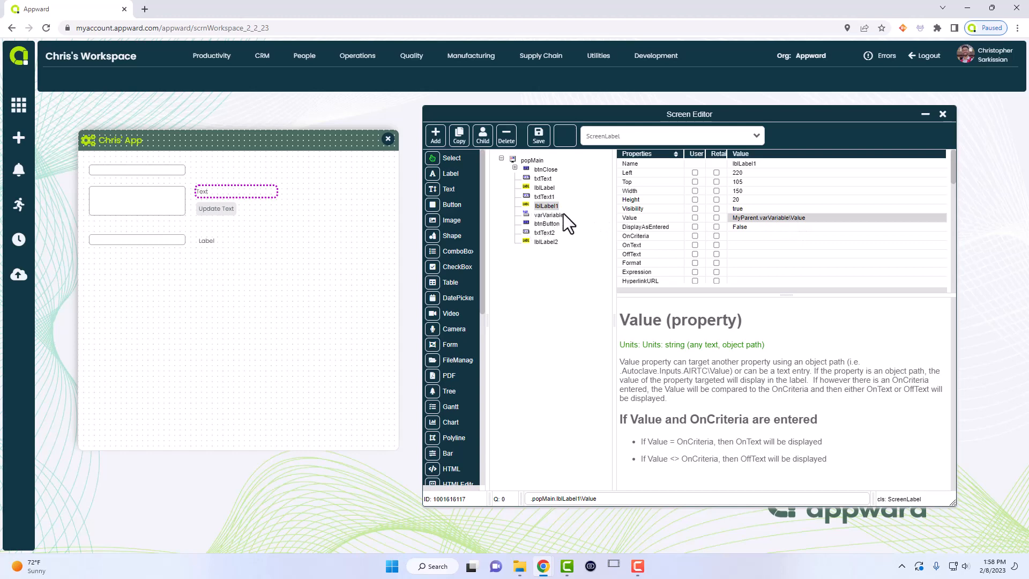
left_click(543, 215)
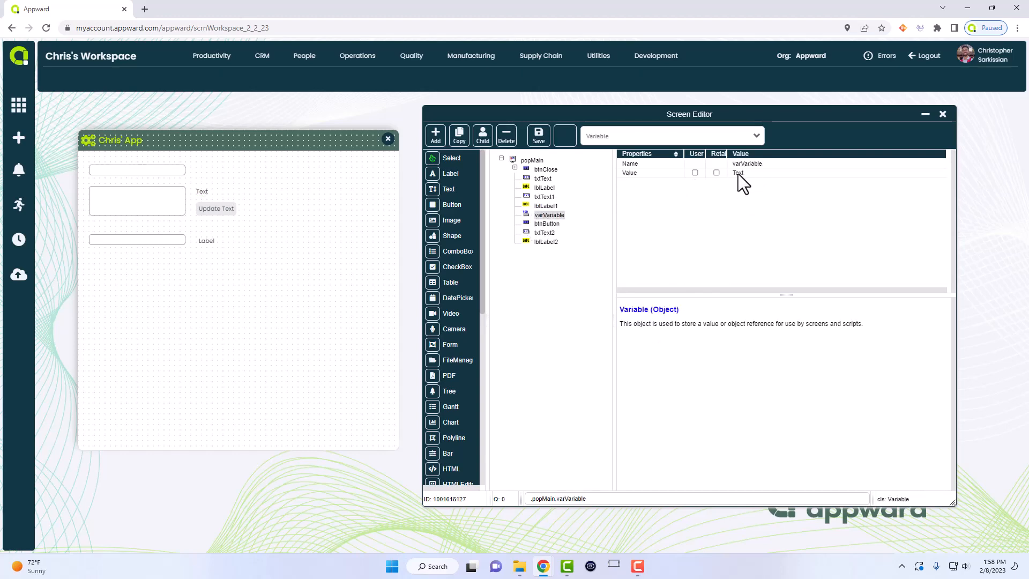
left_click(213, 193)
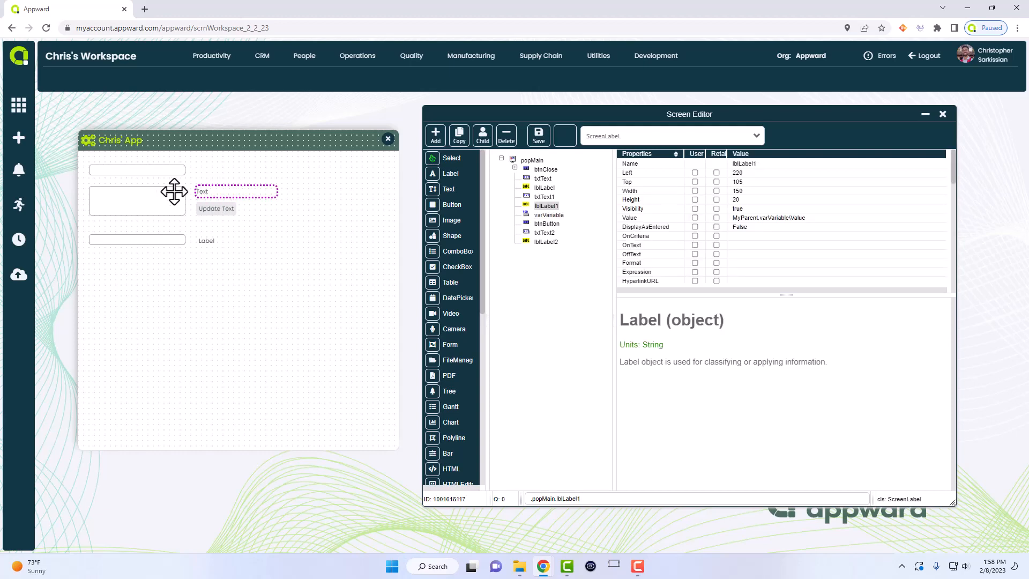
left_click(135, 198)
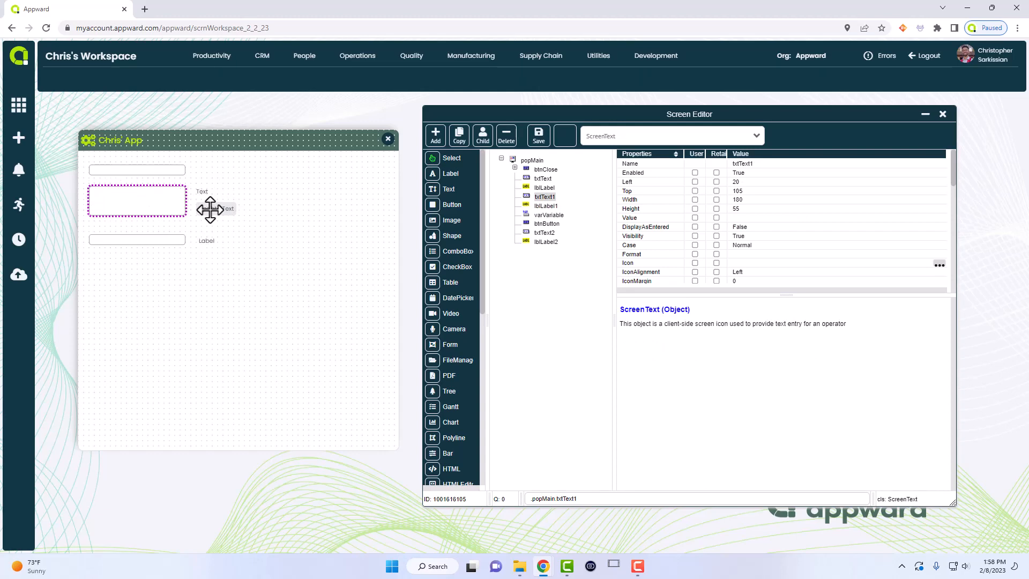
left_click(541, 215)
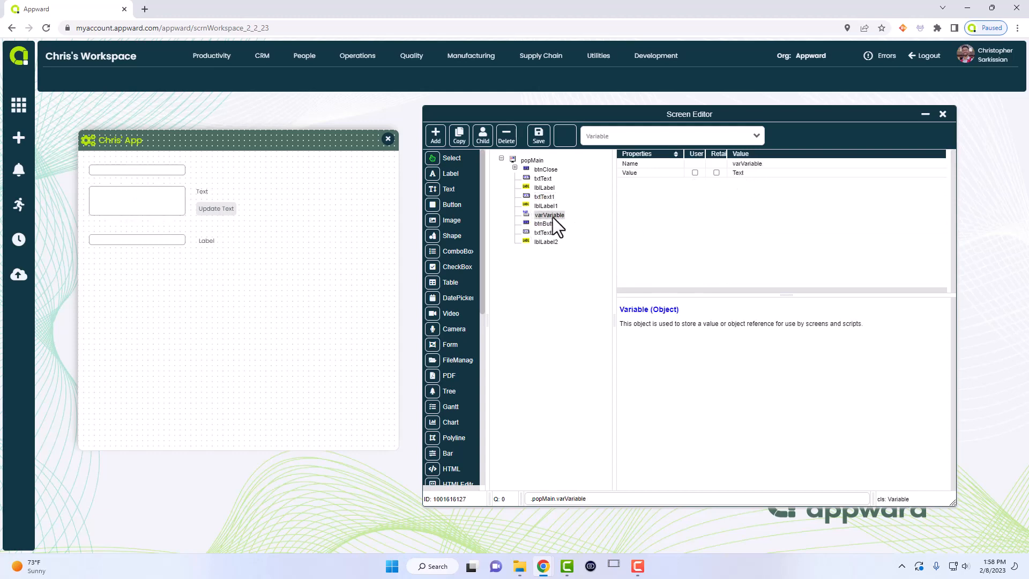
left_click(541, 198)
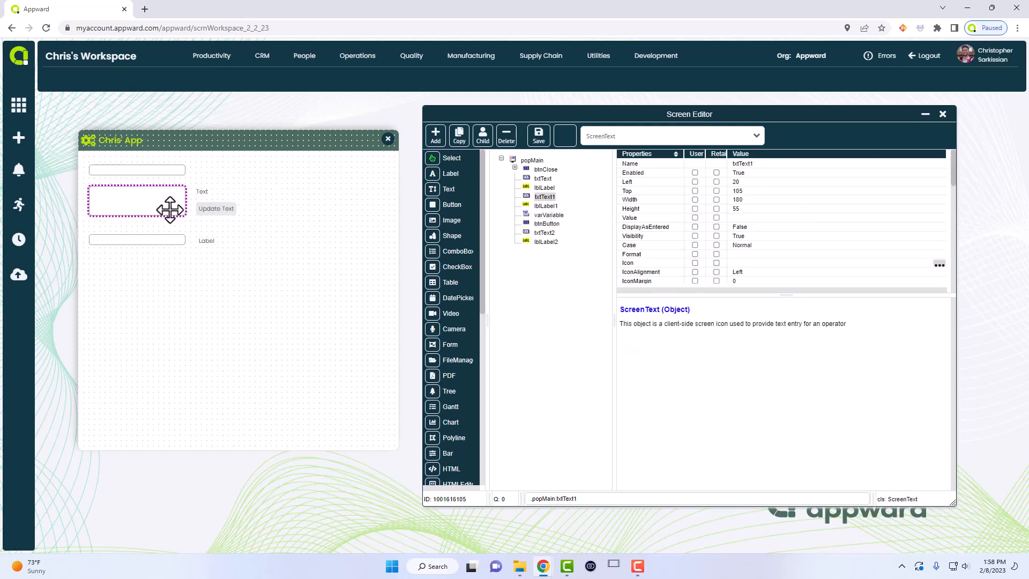
left_click(551, 223)
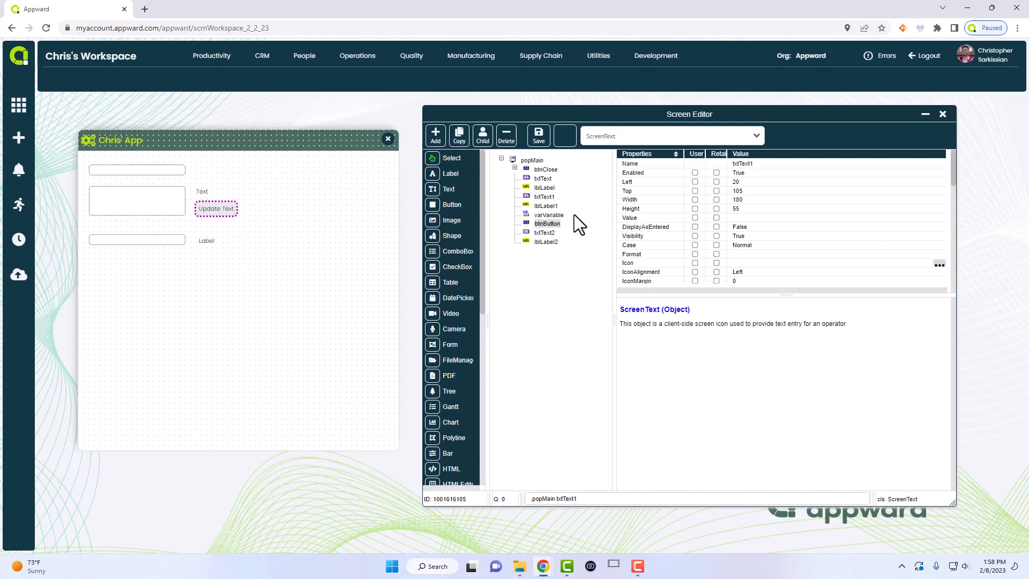
- In btnButton's AfterClick script, write MyParent.varVariable\Value = MyParent.txtText1\Value
scroll(719, 203, "down", 10)
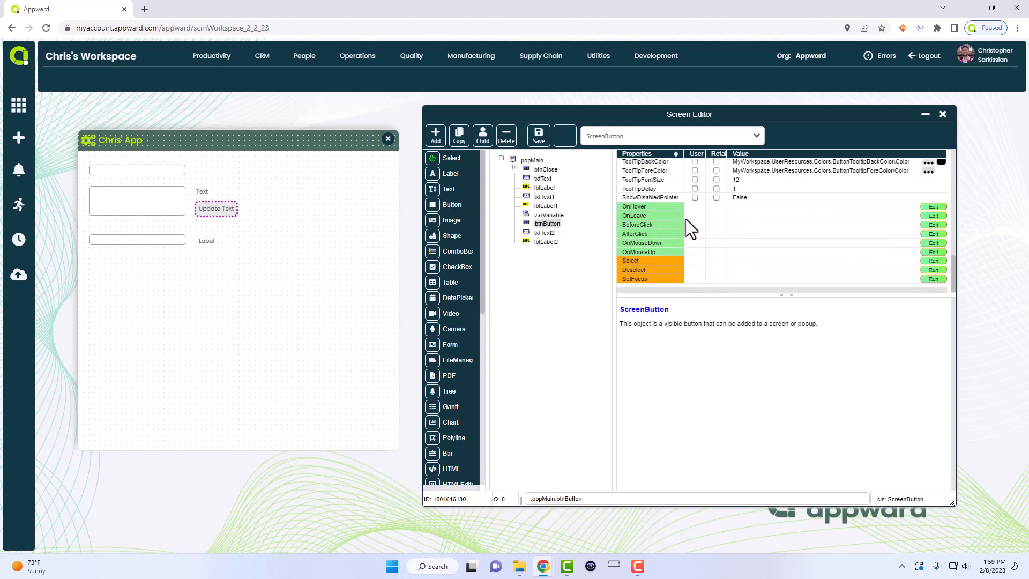
double_click(738, 234)
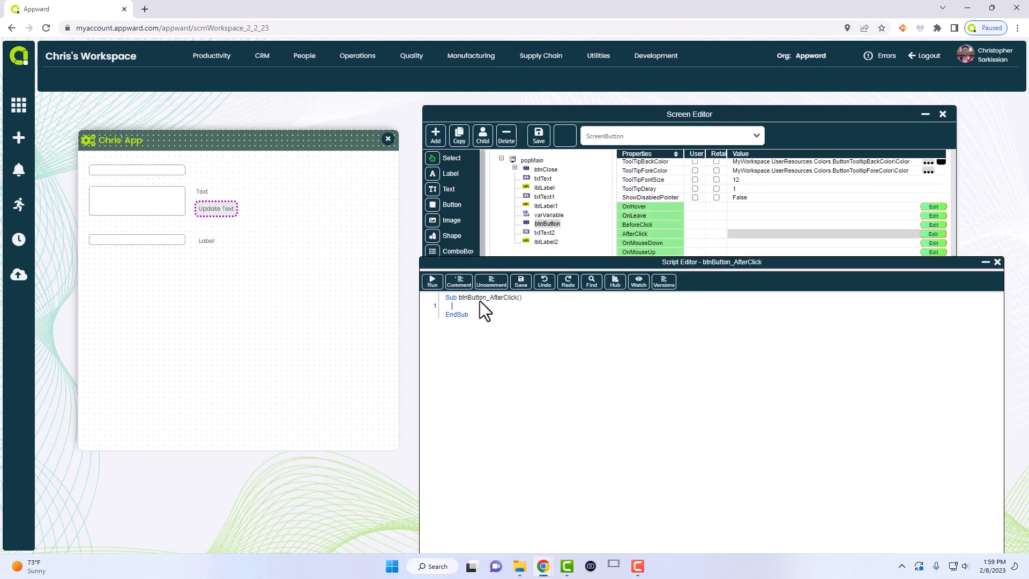
type("MyParent.varVariable\\Value = mypare")
key("Tab")
type(".txt")
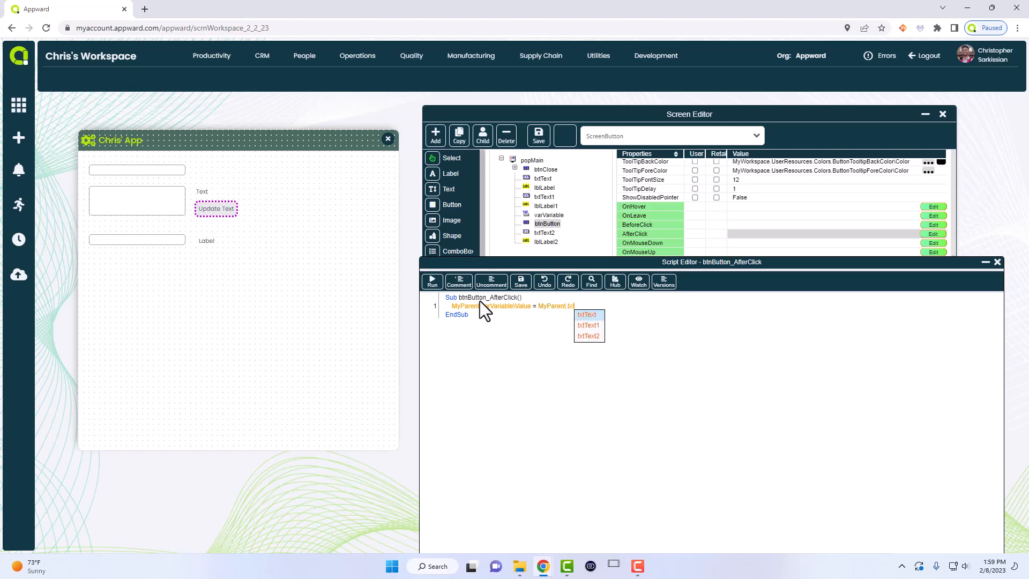
key("Down")
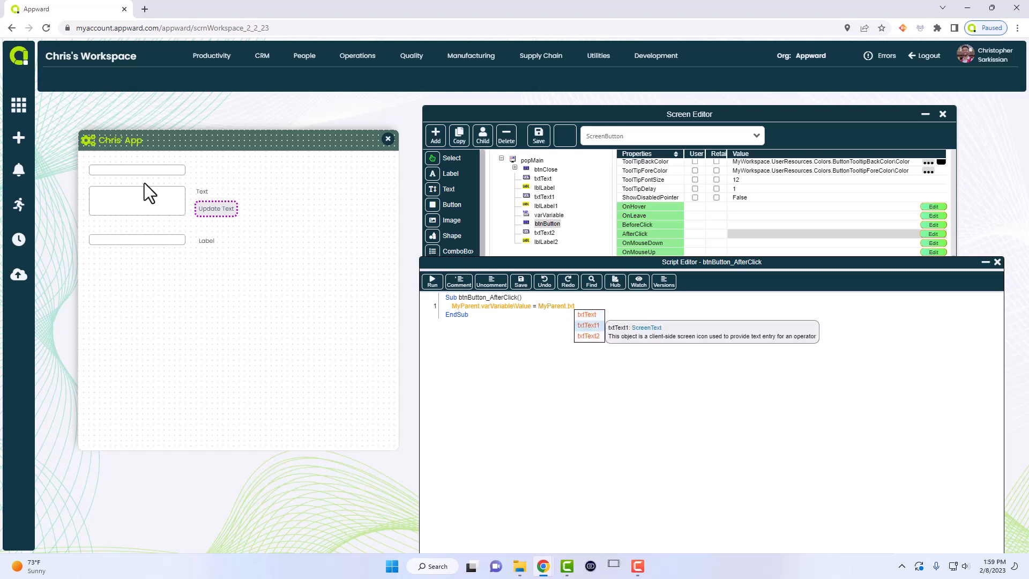
left_click(128, 194)
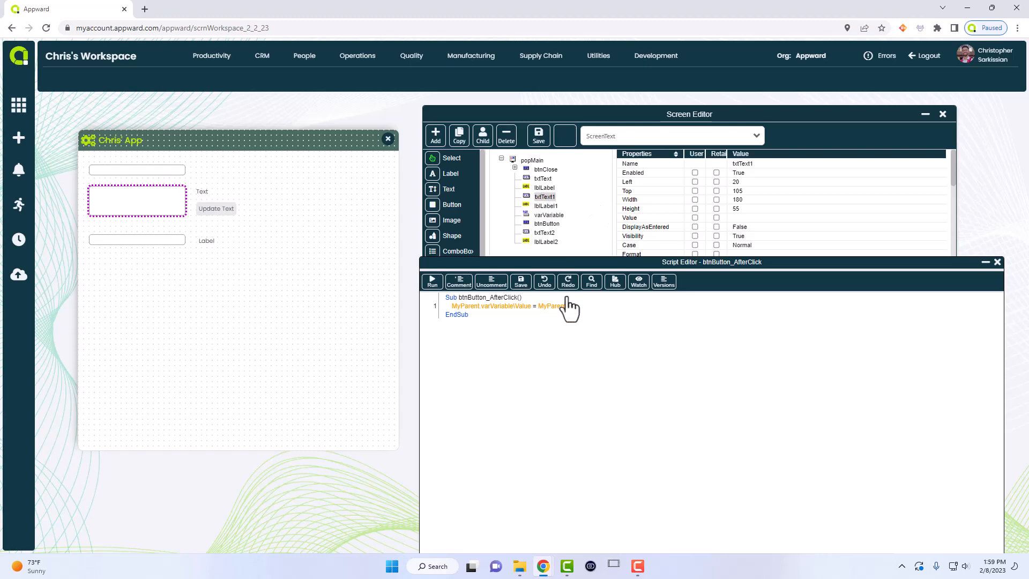
type("Text1")
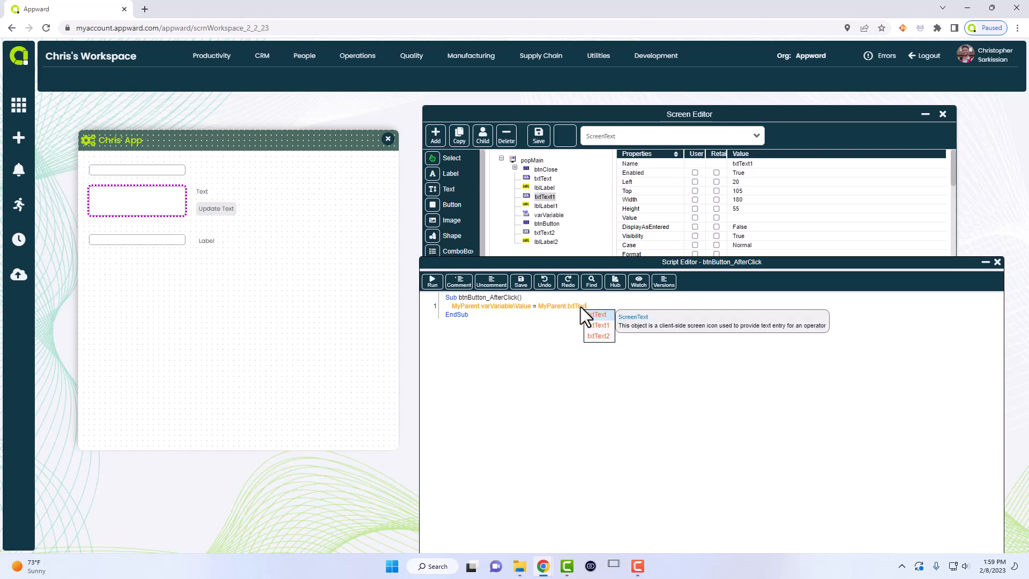
type("\\Value")
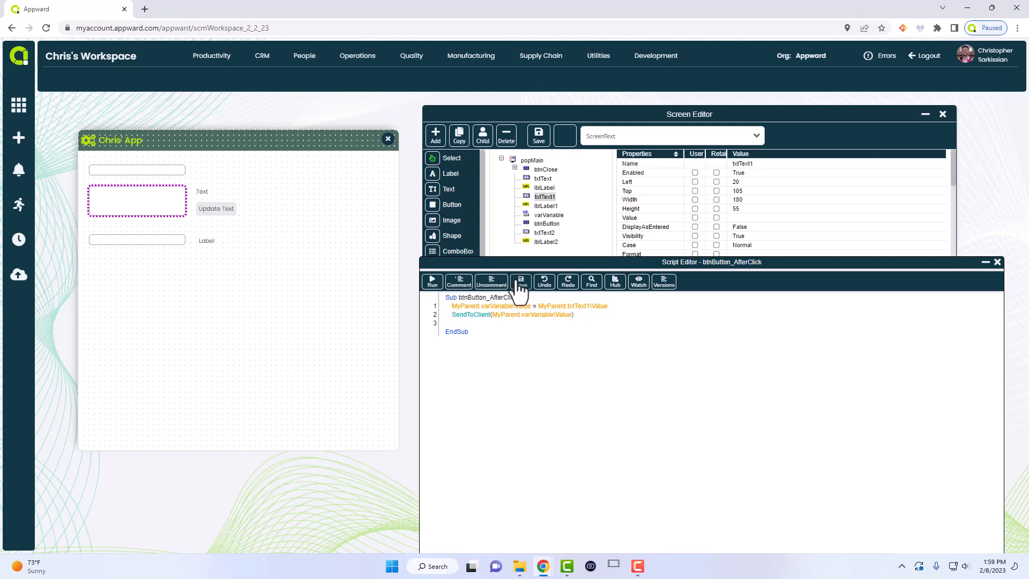
- Save and compile the script without running it, then close the Script Editor
left_click(432, 283)
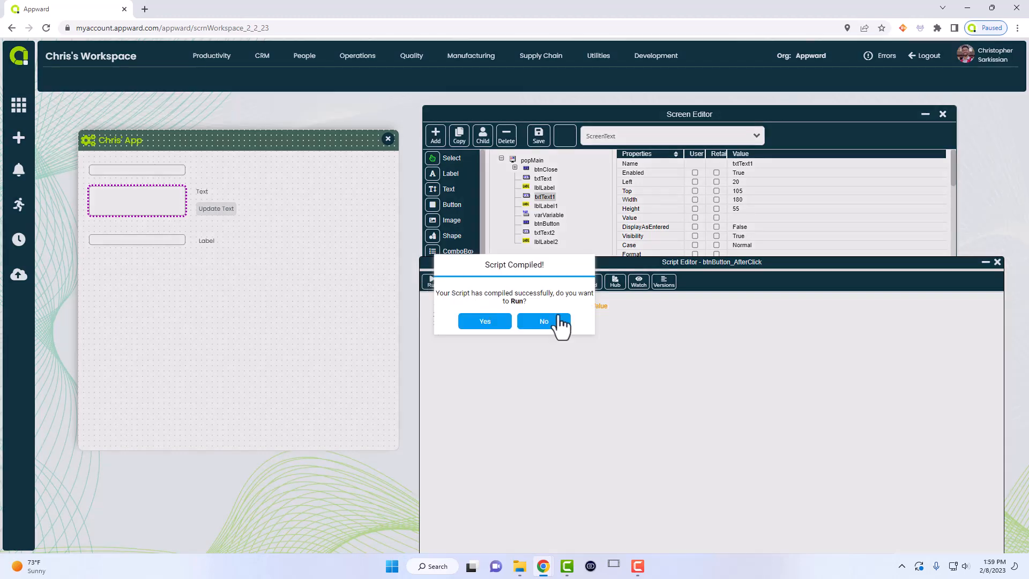
left_click(547, 322)
left_click(998, 262)
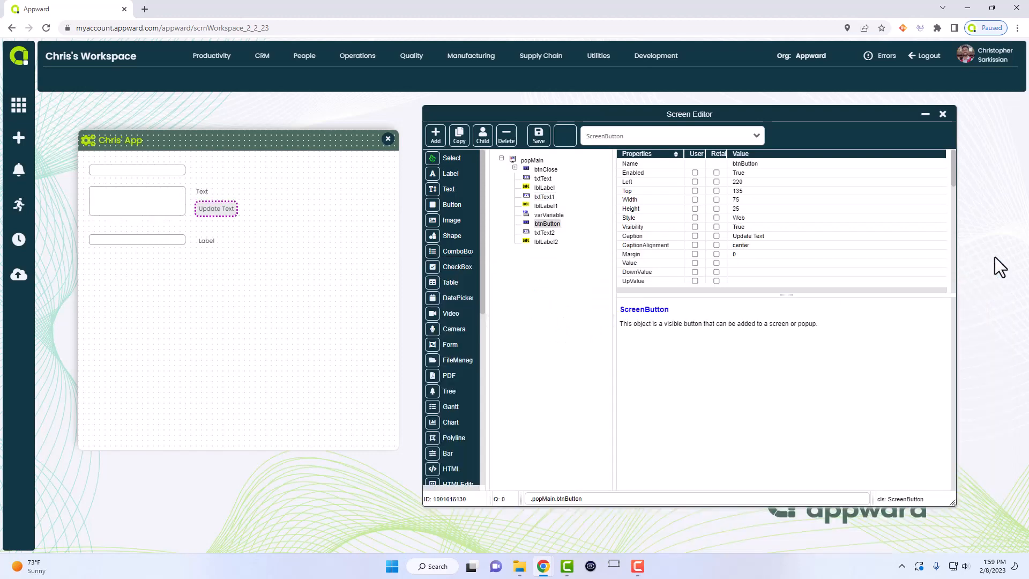
- Save the design changes, exit the Screen Editor, and move the Chris' App popup
left_click(944, 115)
left_click(462, 322)
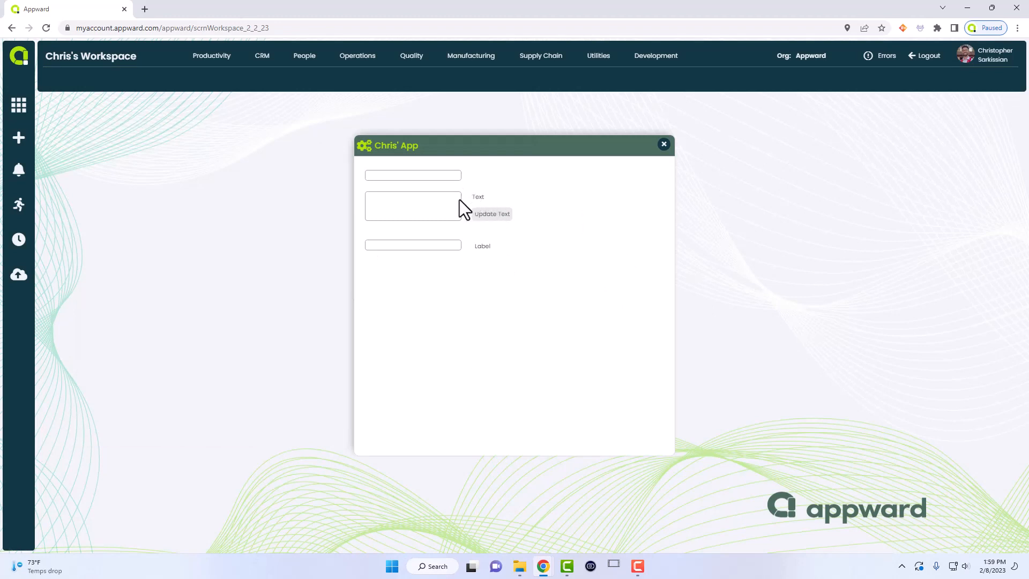
left_click_drag(490, 156, 410, 148)
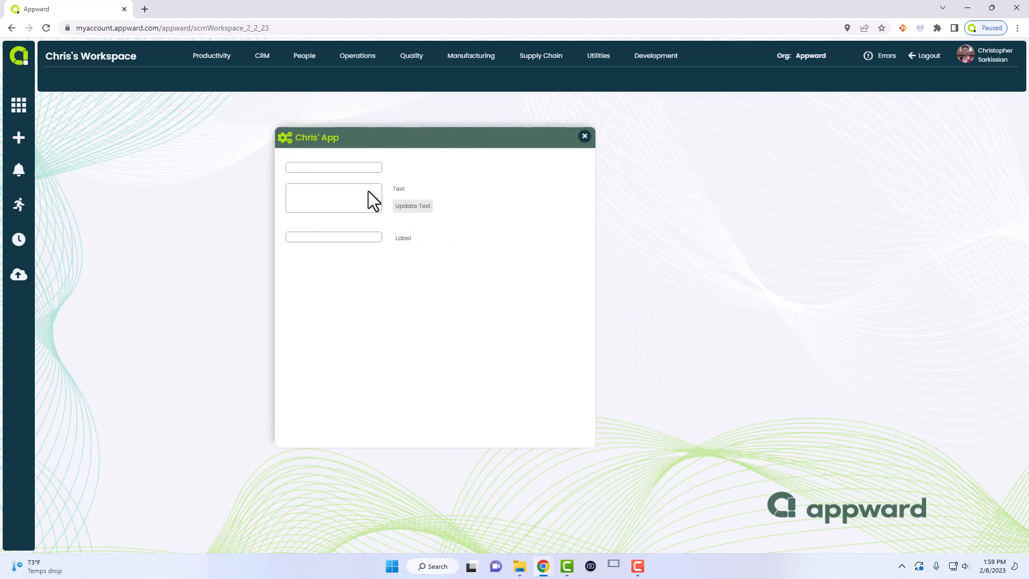
- Enter hello! in the large text box, removing the extra blank line
type("hello!")
key("Return")
key("BackSpace")
- Switch the popup to Screen Design and select the bottom text box txtText2
left_click_drag(379, 136, 329, 130)
right_click(398, 180)
left_click(423, 233)
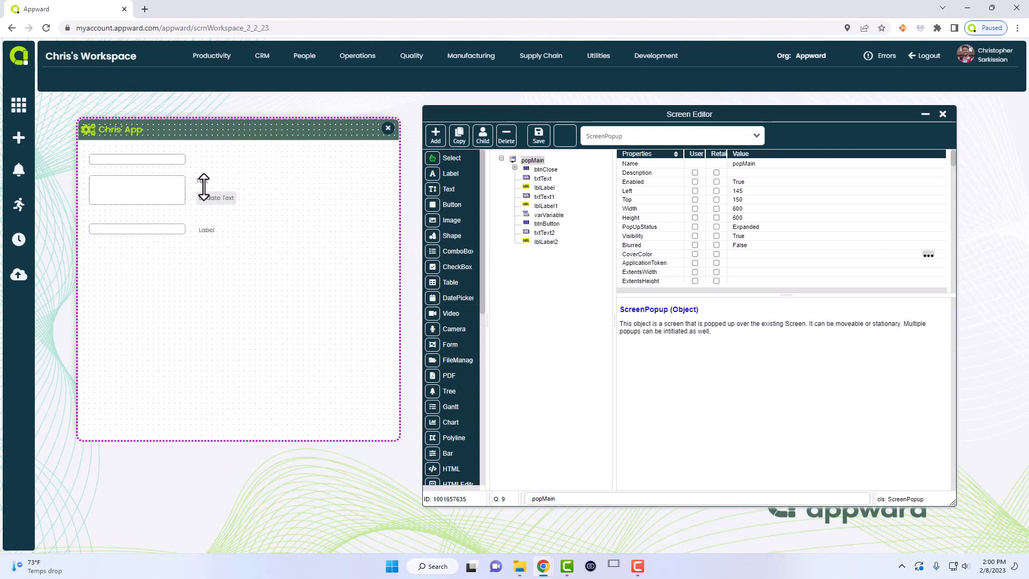
left_click(204, 230)
left_click(147, 229)
scroll(743, 188, "down", 10)
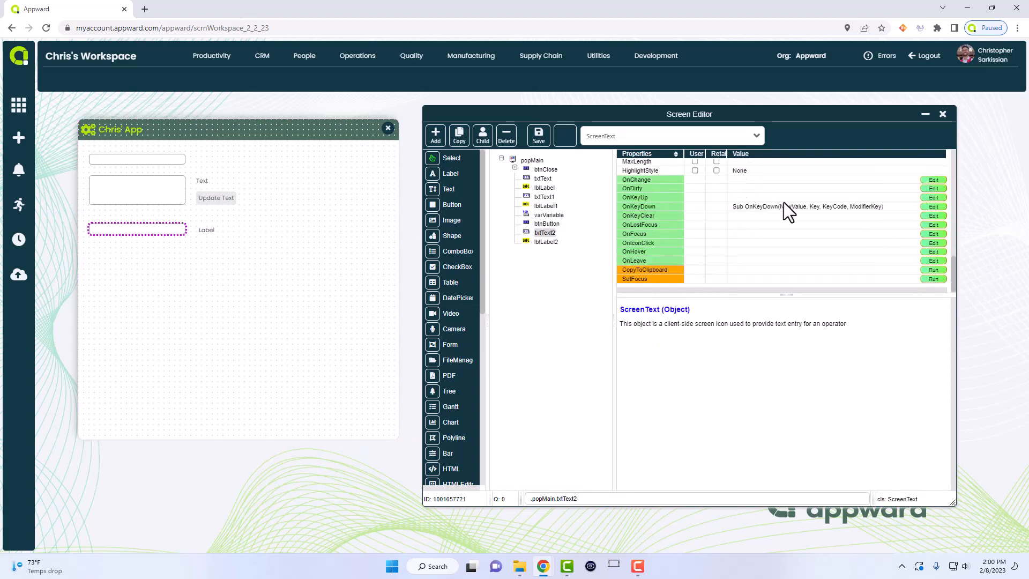
- Inspect txtText2's OnChange and OnKeyDown event scripts in the Properties grid
left_click(740, 179)
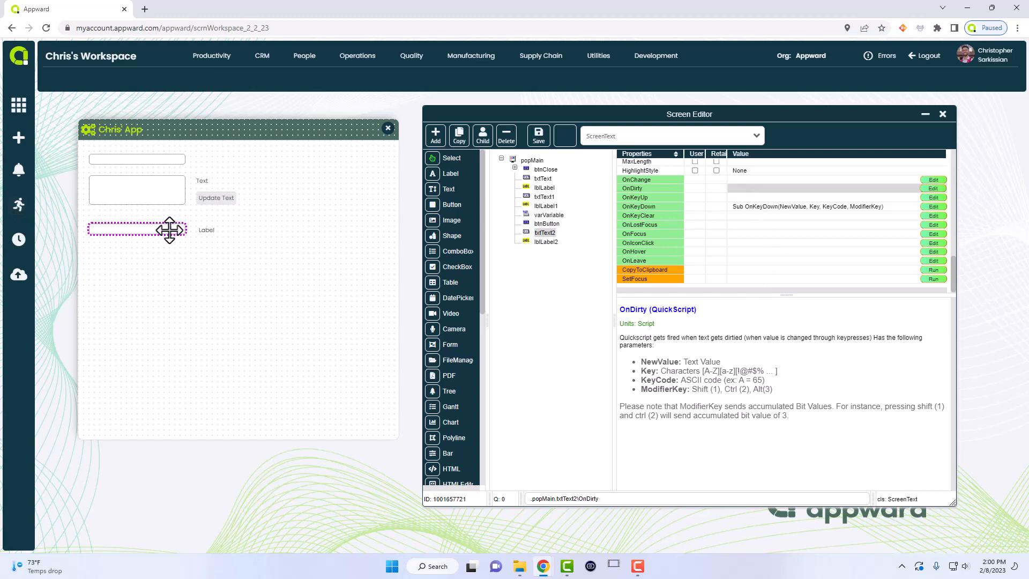
left_click(760, 207)
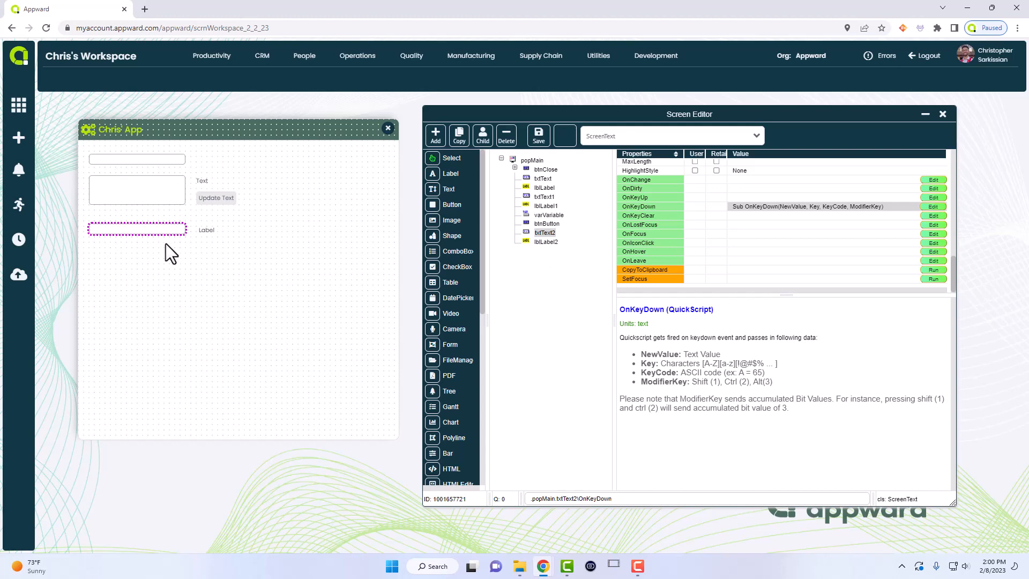
left_click(208, 230)
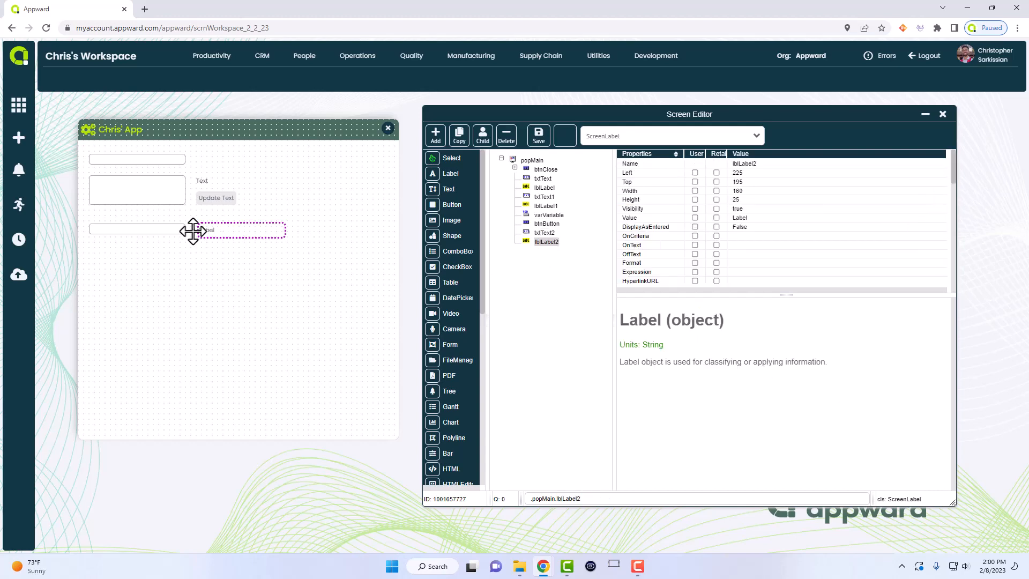
left_click(161, 229)
scroll(751, 214, "down", 10)
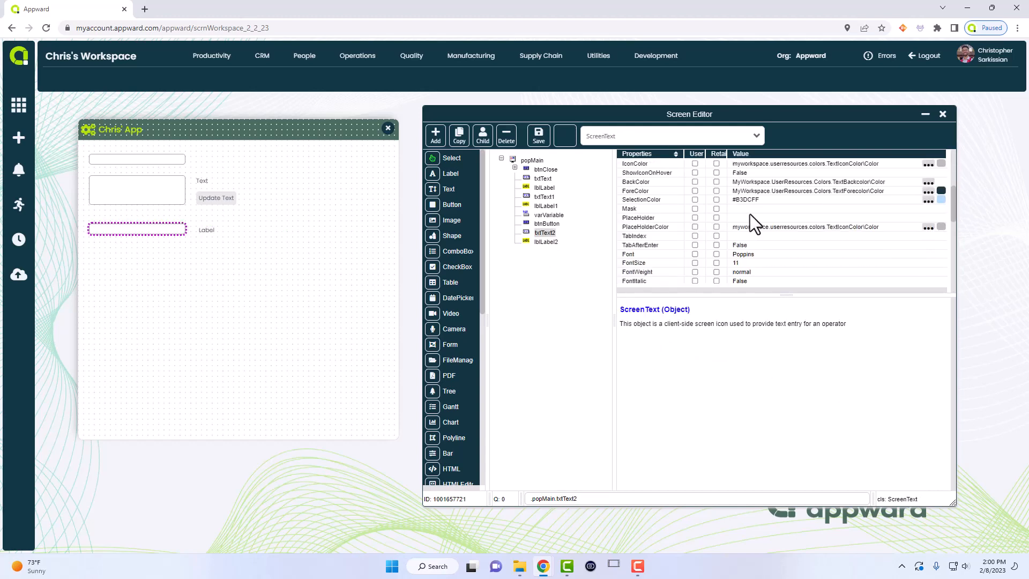
scroll(673, 216, "down", 3)
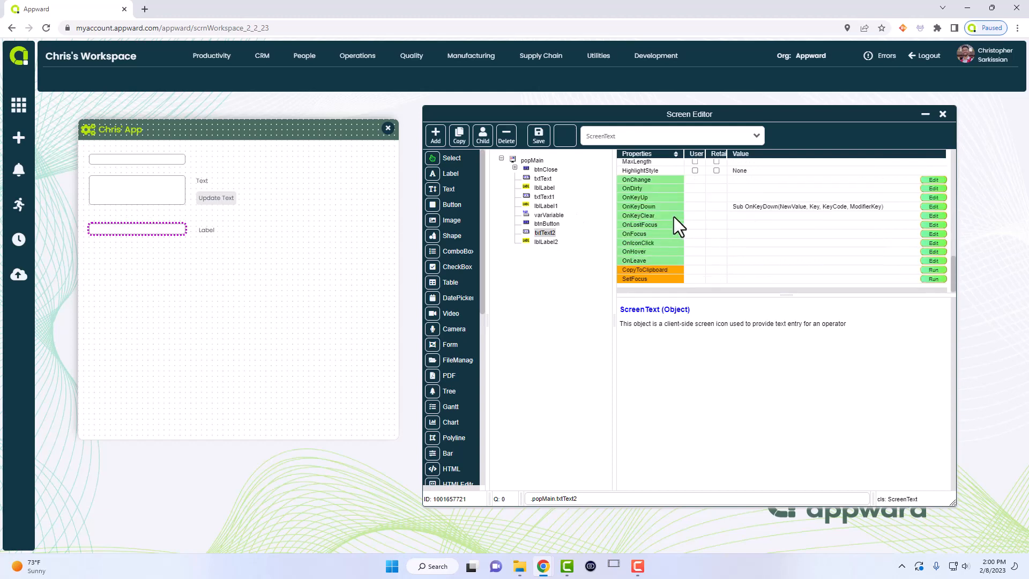
double_click(743, 205)
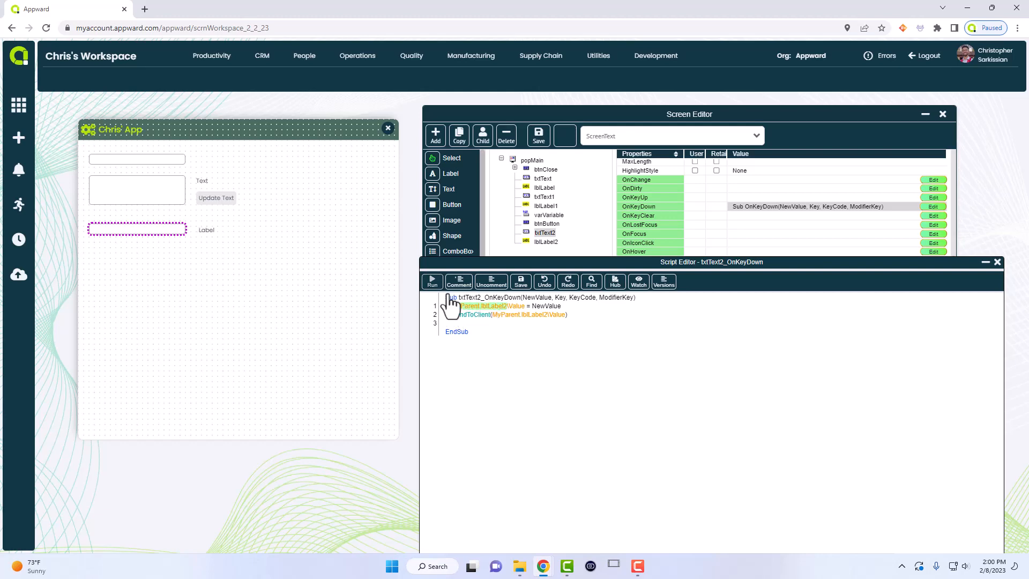
left_click(537, 306)
double_click(541, 304)
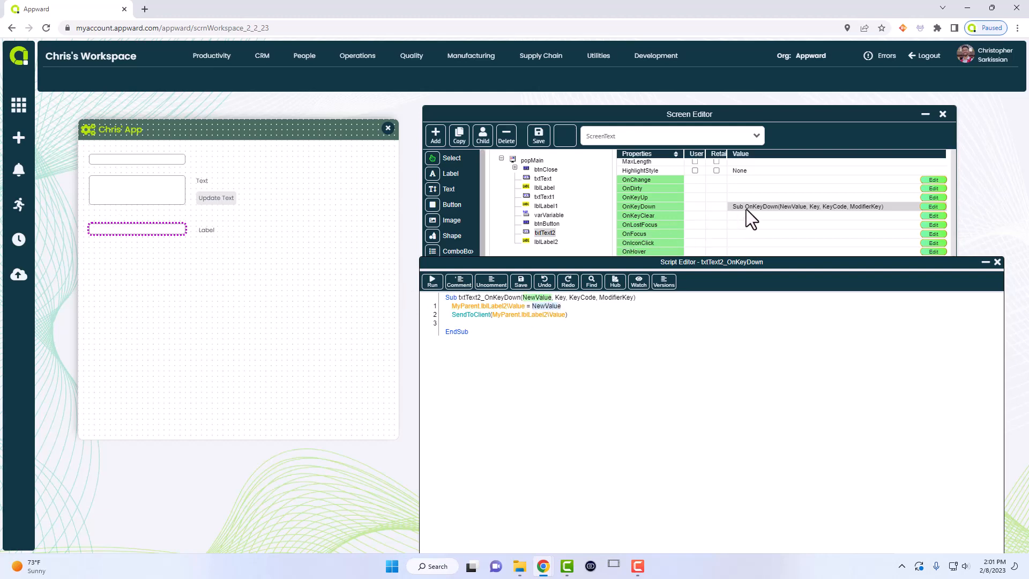
left_click(485, 319)
left_click(998, 261)
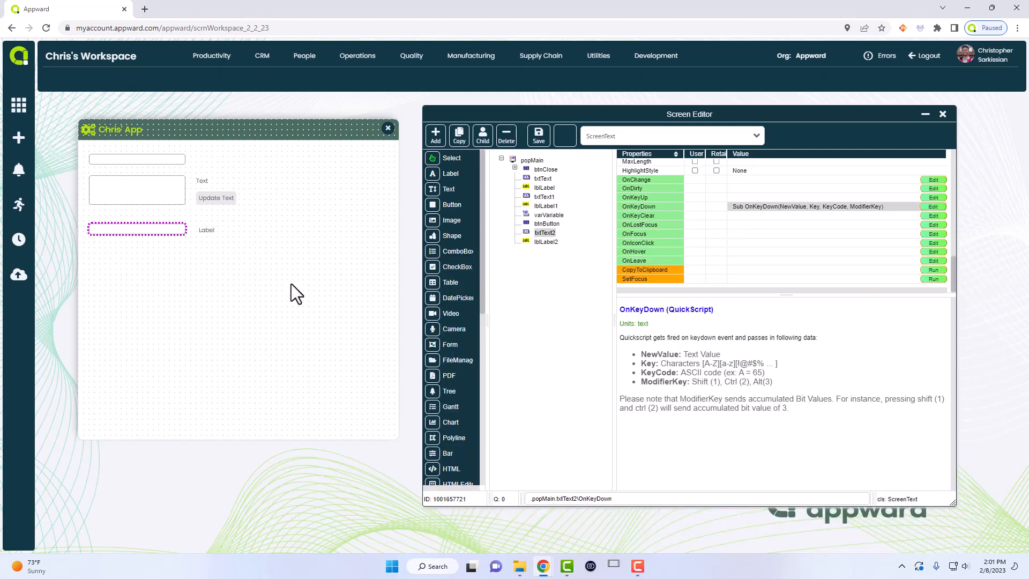
- Save and exit design mode, then type 'hello worl' into the bottom text box
left_click(943, 113)
left_click(452, 322)
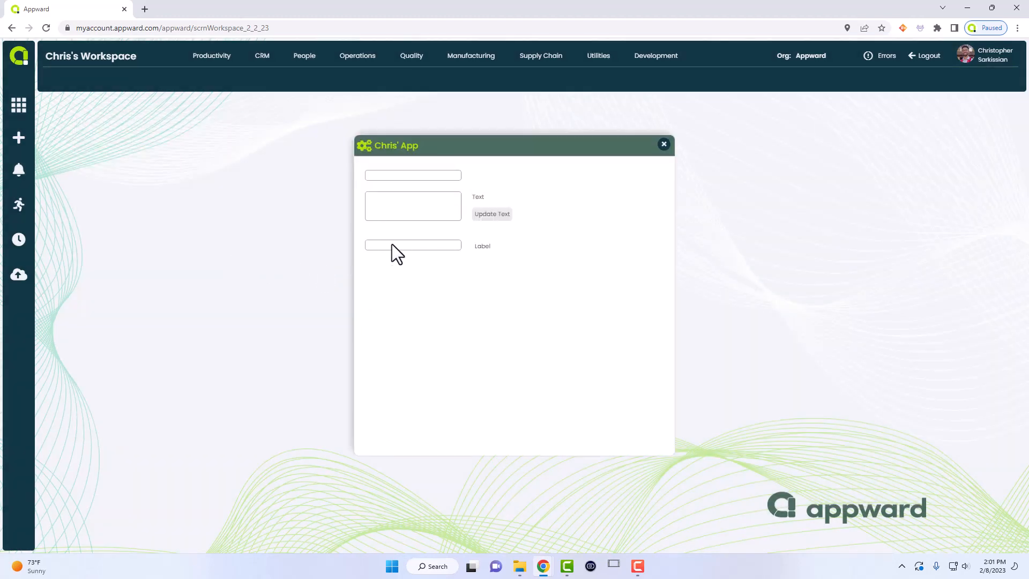
type("hello world!")
- Reopen popMain in Screen Design and select txtText2, txtText1 and the Update Text button
left_click_drag(437, 151, 374, 135)
right_click(349, 230)
left_click(365, 279)
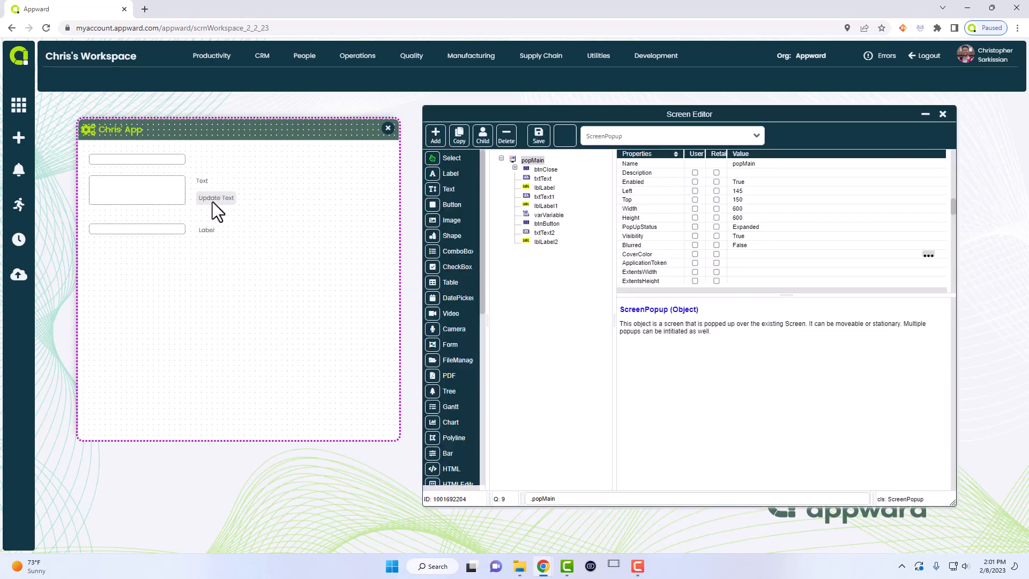
left_click(158, 229)
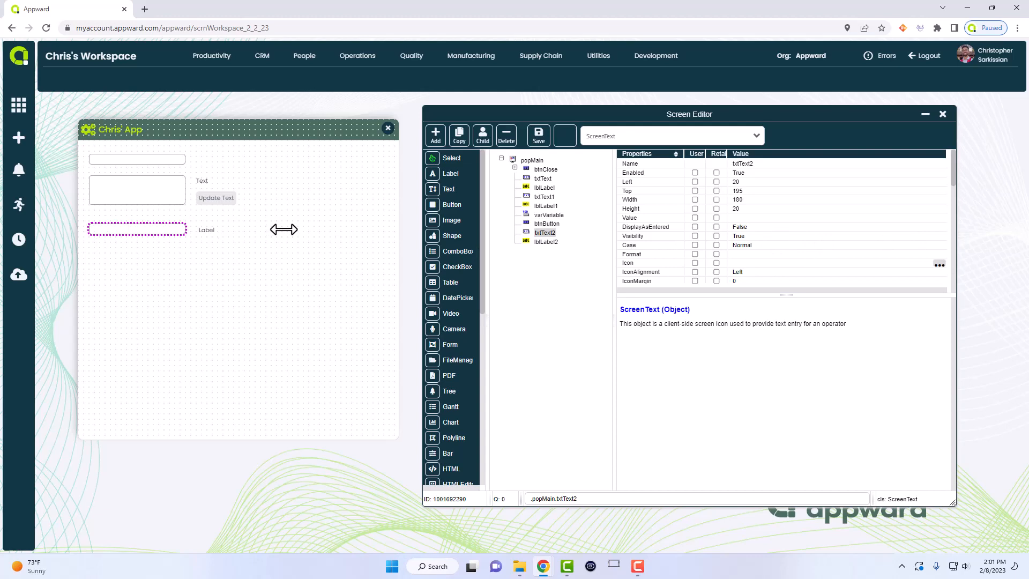
left_click(178, 185)
left_click(212, 197)
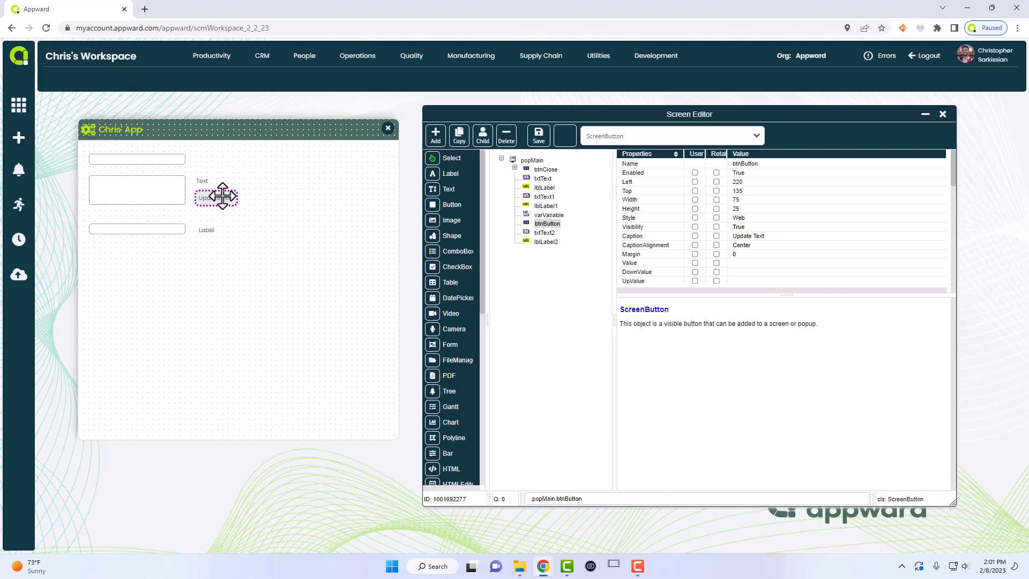
- Check txtText2 and txtText, then confirm txtText1's MultiLine property reads True
left_click(175, 230)
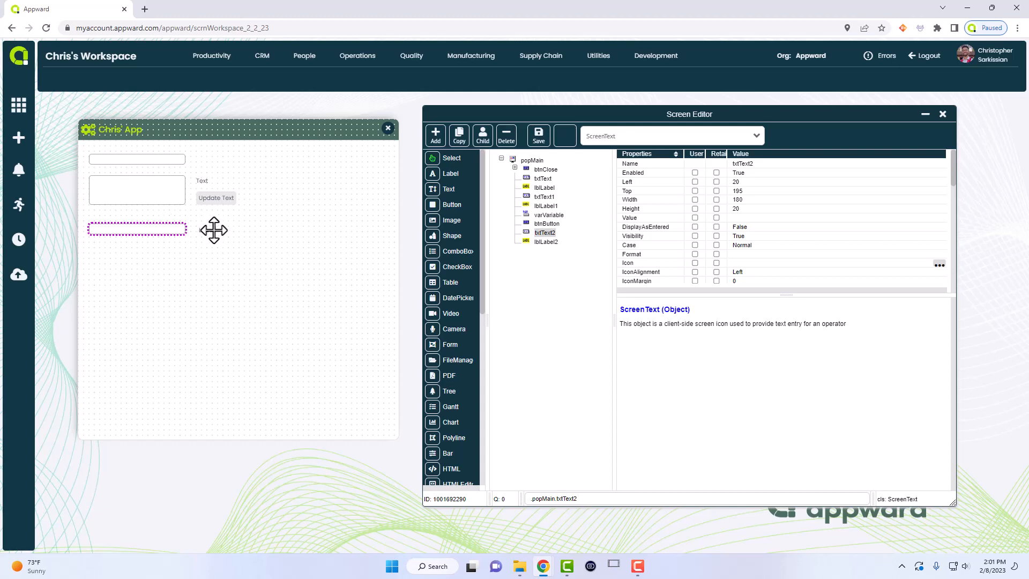
left_click(170, 161)
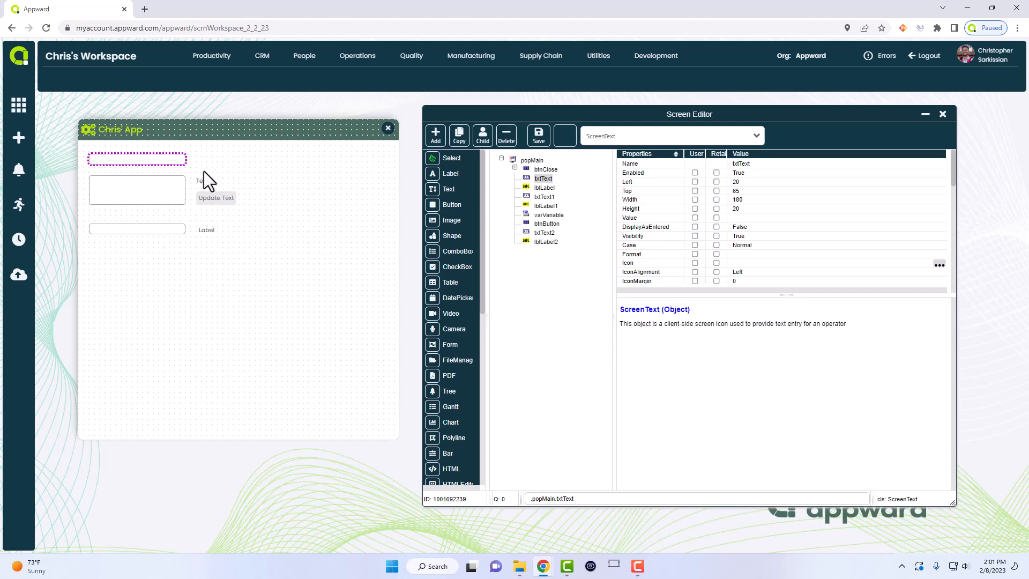
left_click(133, 186)
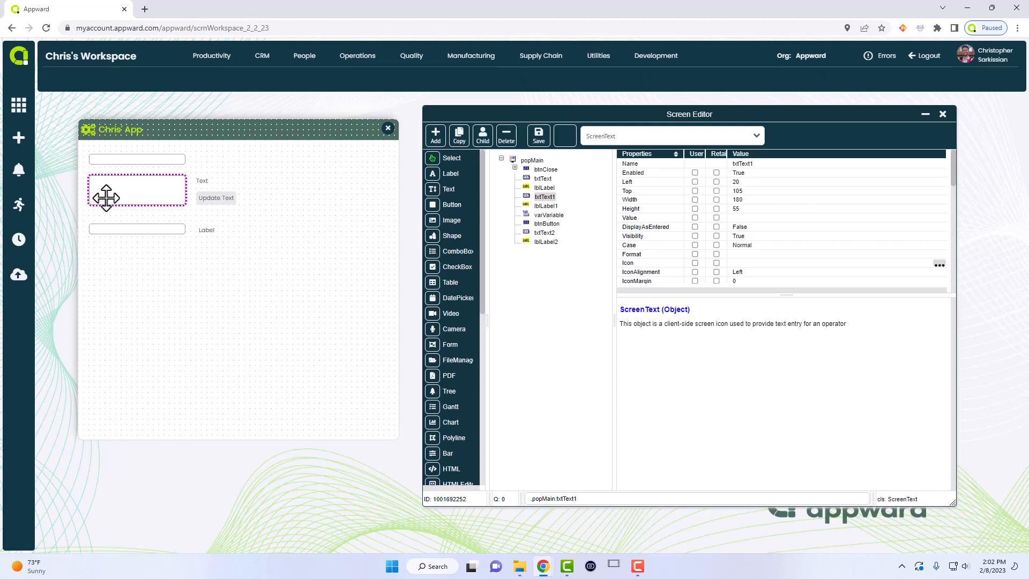
scroll(773, 211, "down", 7)
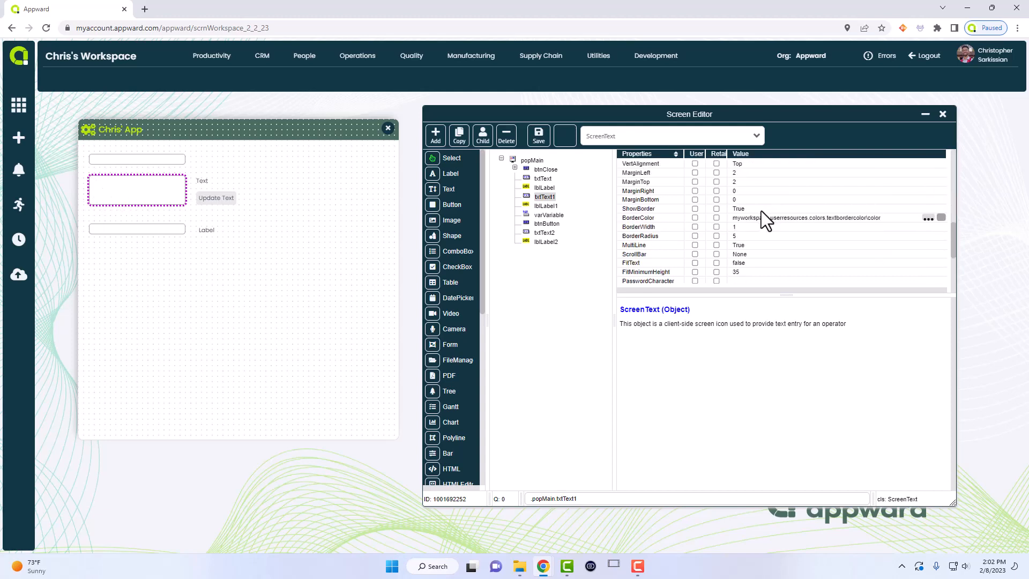
scroll(753, 209, "up", 3)
left_click(739, 245)
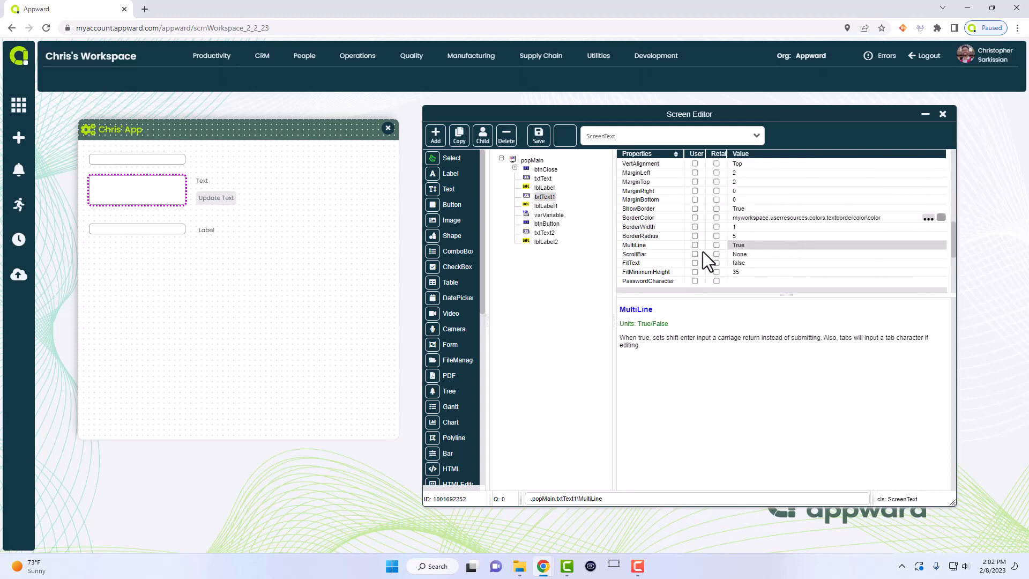